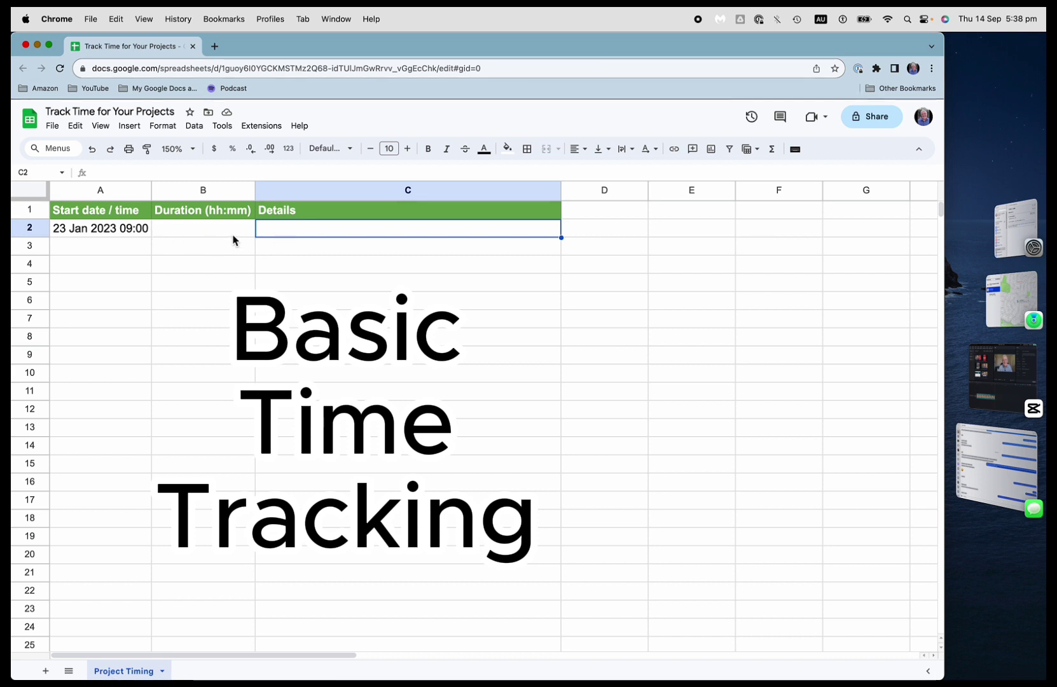
Step: Enter a 0:30 duration with the description Backup in row 2
{"action": "left_click", "coordinate": [107, 232]}
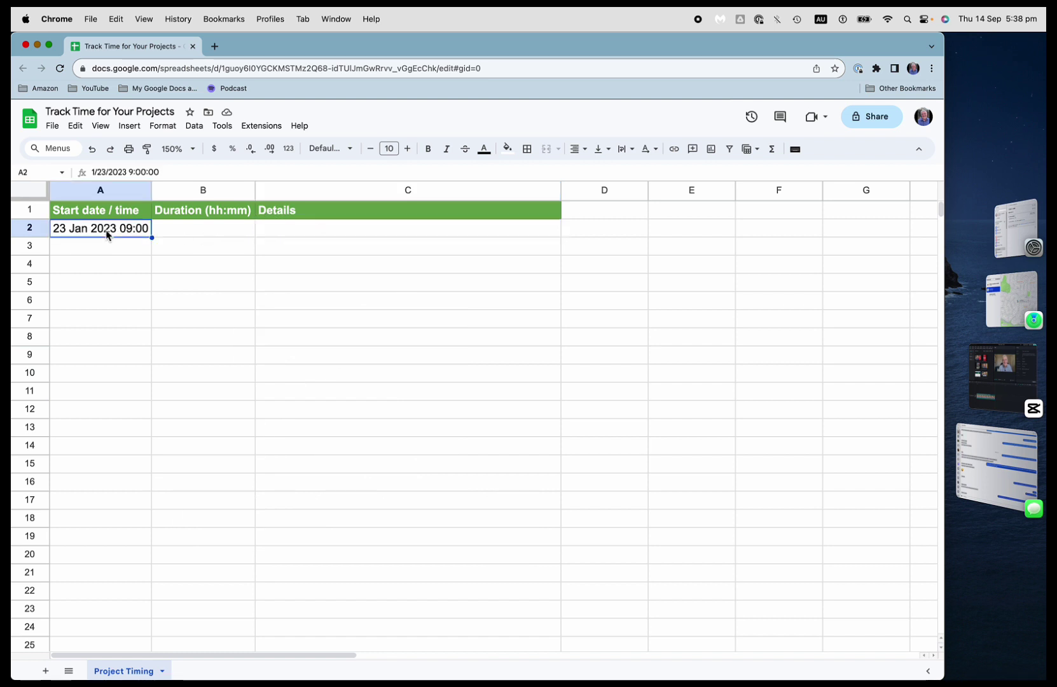
{"action": "left_click", "coordinate": [201, 234]}
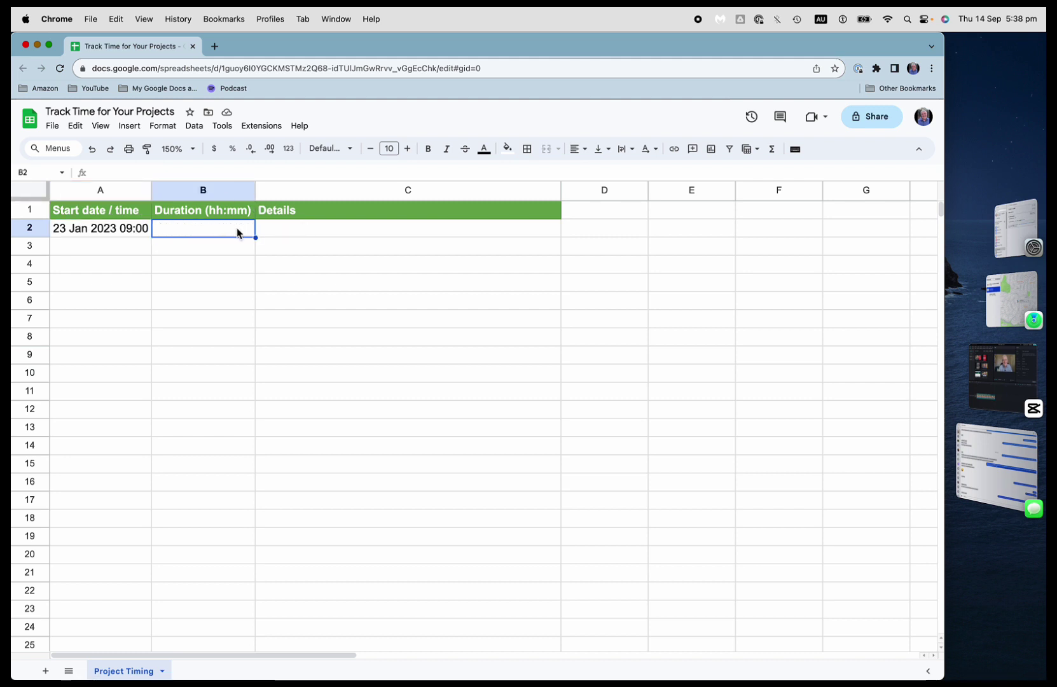
{"action": "type", "text": "0:30"}
{"action": "key", "text": "Tab"}
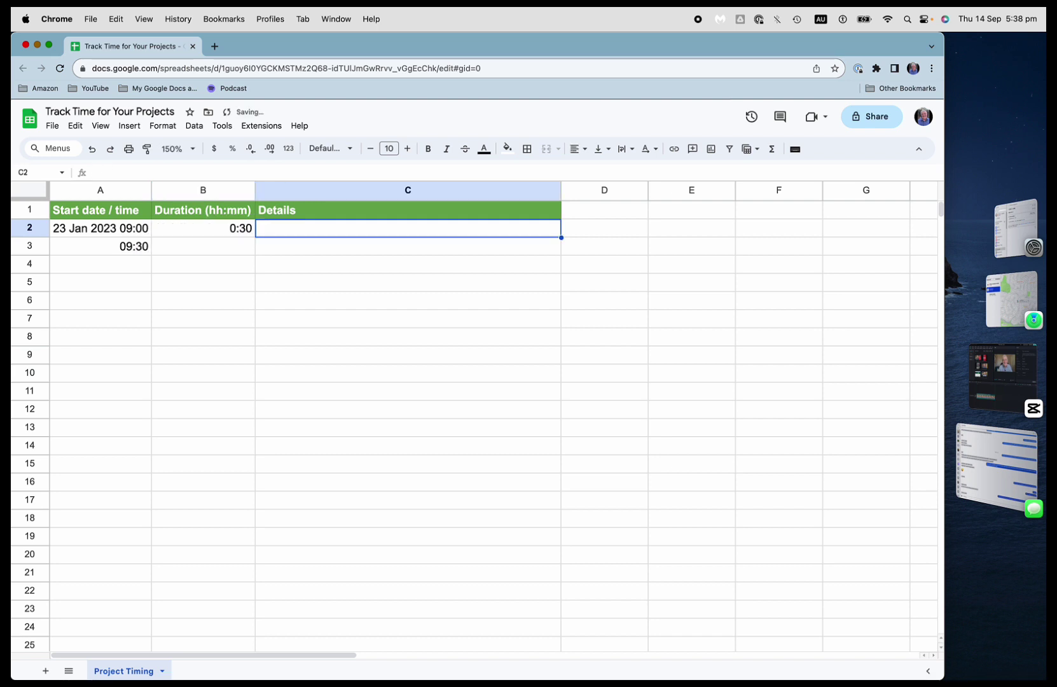
{"action": "type", "text": "Backup"}
{"action": "key", "text": "Return"}
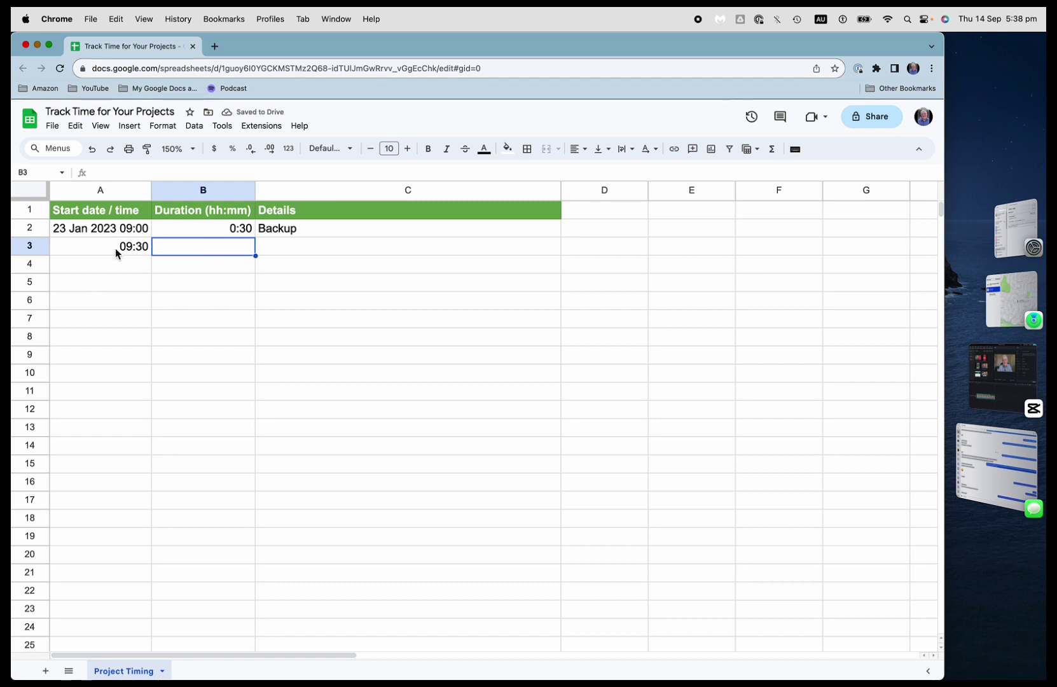
Step: Add Download software with a 0:15 duration in row 3, giving a 09:45 start
{"action": "left_click", "coordinate": [276, 251]}
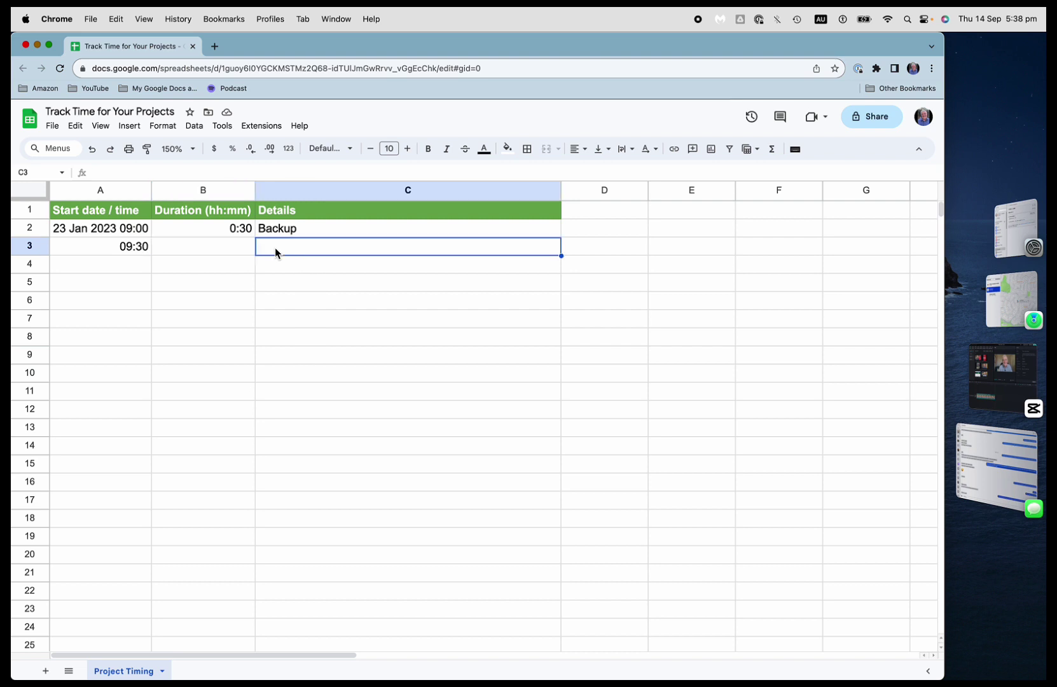
{"action": "key", "text": "Return"}
{"action": "type", "text": "Pl"}
{"action": "key", "text": "BackSpace"}
{"action": "key", "text": "BackSpace"}
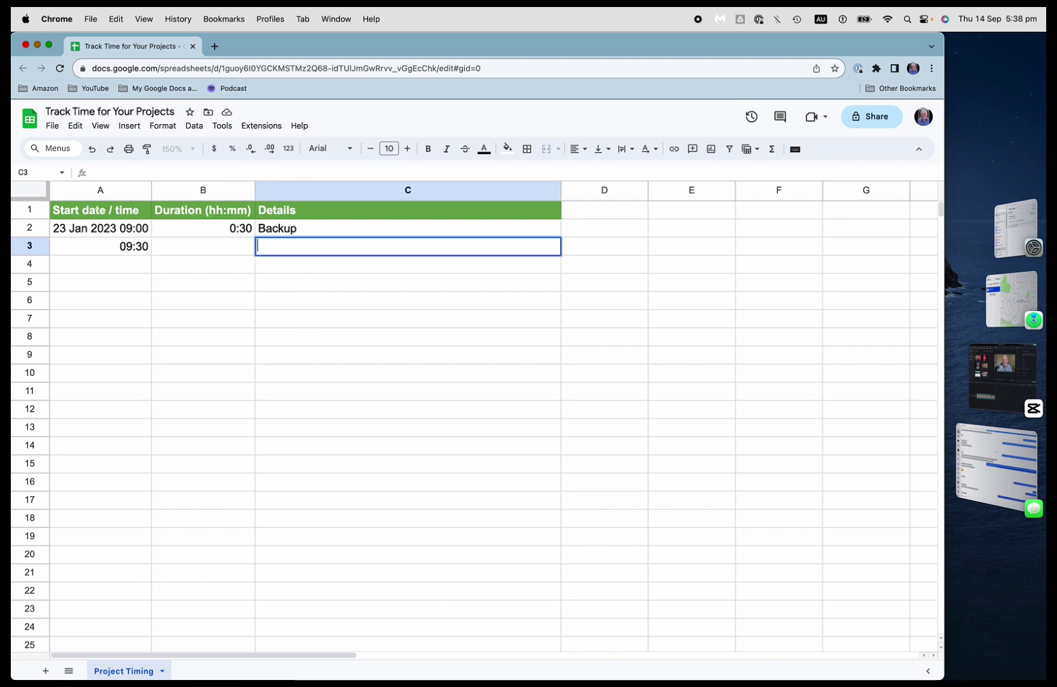
{"action": "type", "text": "Download software"}
{"action": "key", "text": "Return"}
{"action": "left_click", "coordinate": [408, 246]}
{"action": "left_click", "coordinate": [203, 246]}
{"action": "type", "text": "0:15"}
{"action": "key", "text": "Return"}
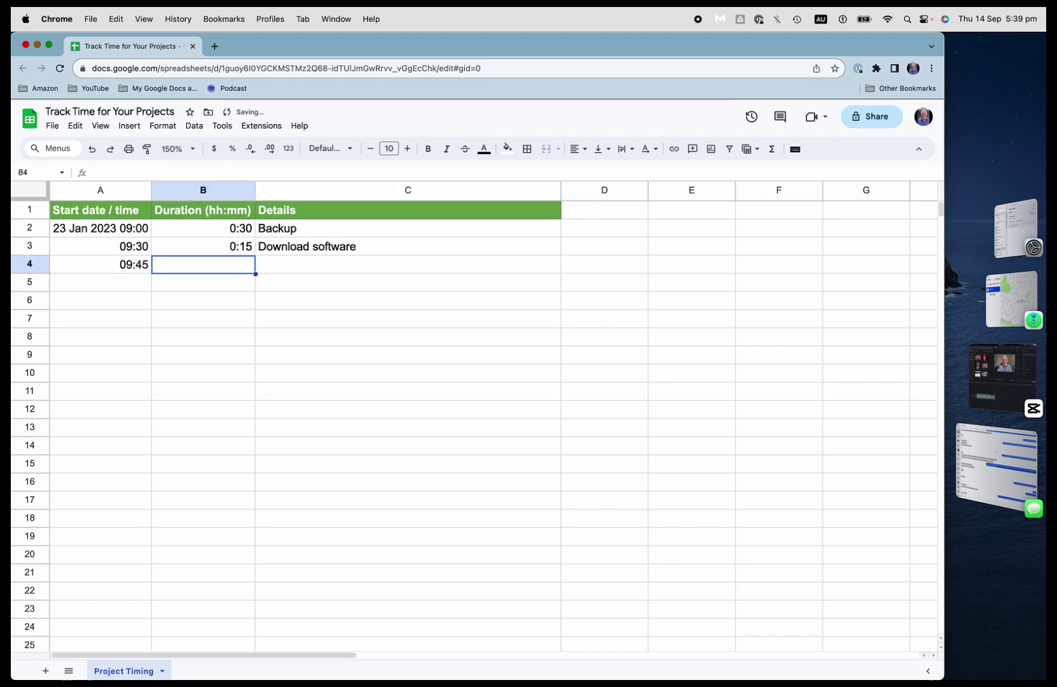
{"action": "left_click", "coordinate": [100, 264]}
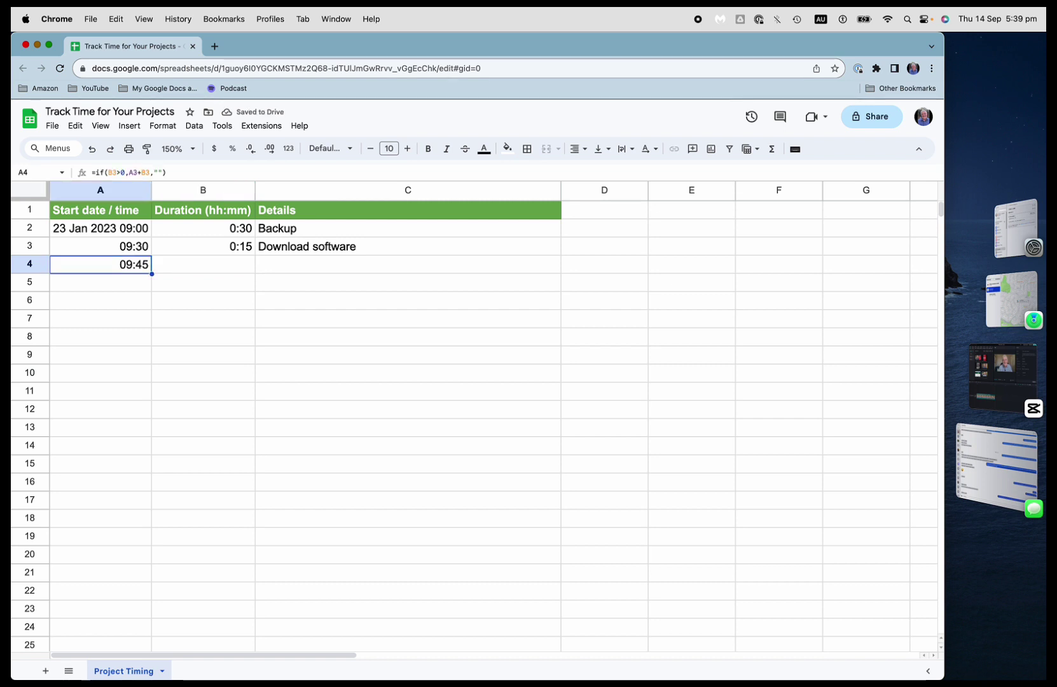
Step: Add Install software with a 0:30 duration in row 4
{"action": "left_click", "coordinate": [203, 264]}
{"action": "left_click", "coordinate": [408, 264]}
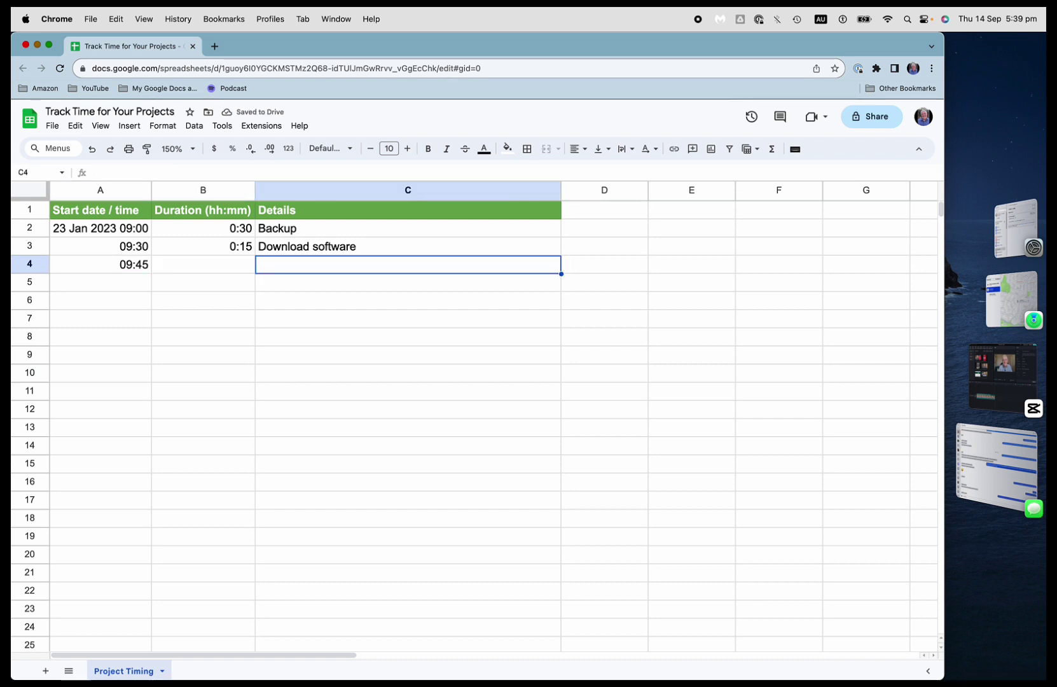
{"action": "type", "text": "Install s"}
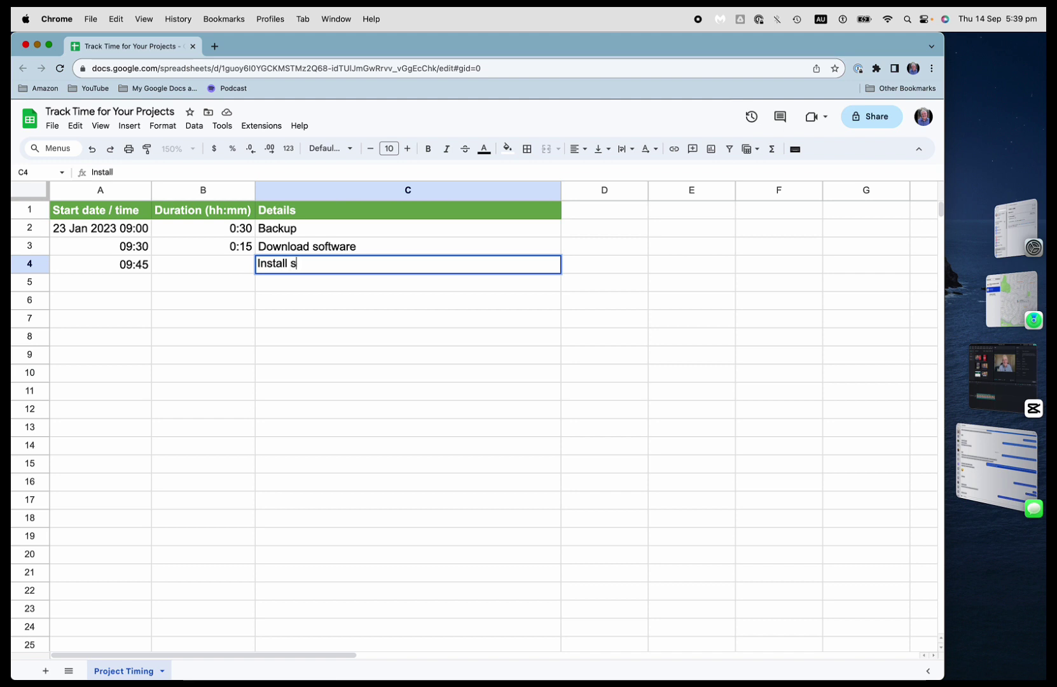
{"action": "type", "text": "oftware"}
{"action": "key", "text": "Return"}
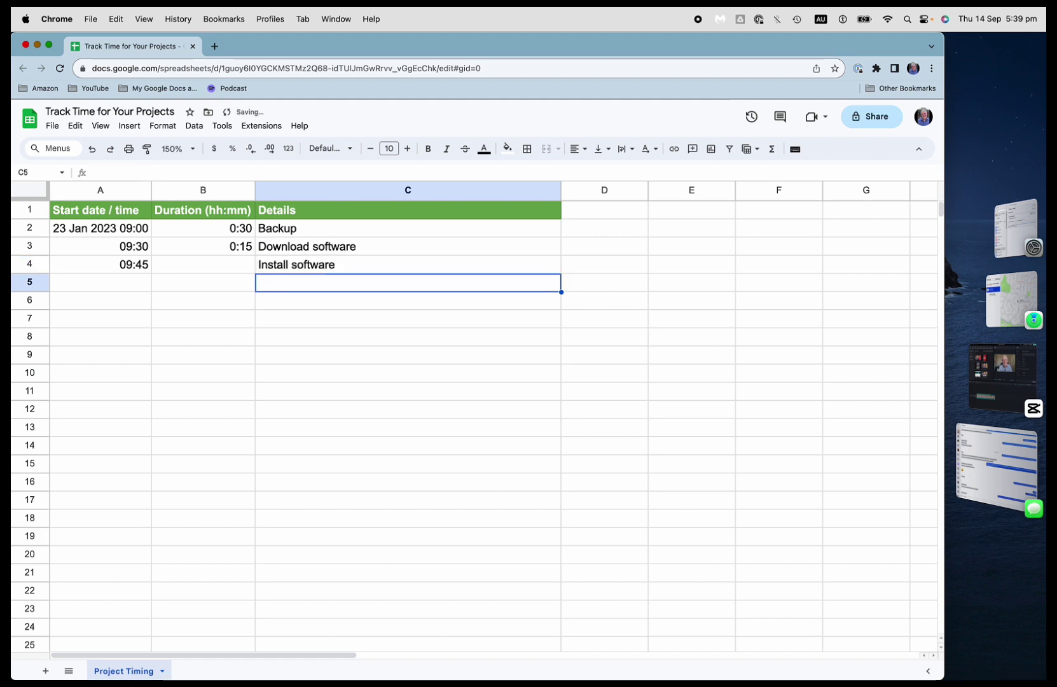
{"action": "left_click", "coordinate": [203, 264]}
{"action": "type", "text": "0:30"}
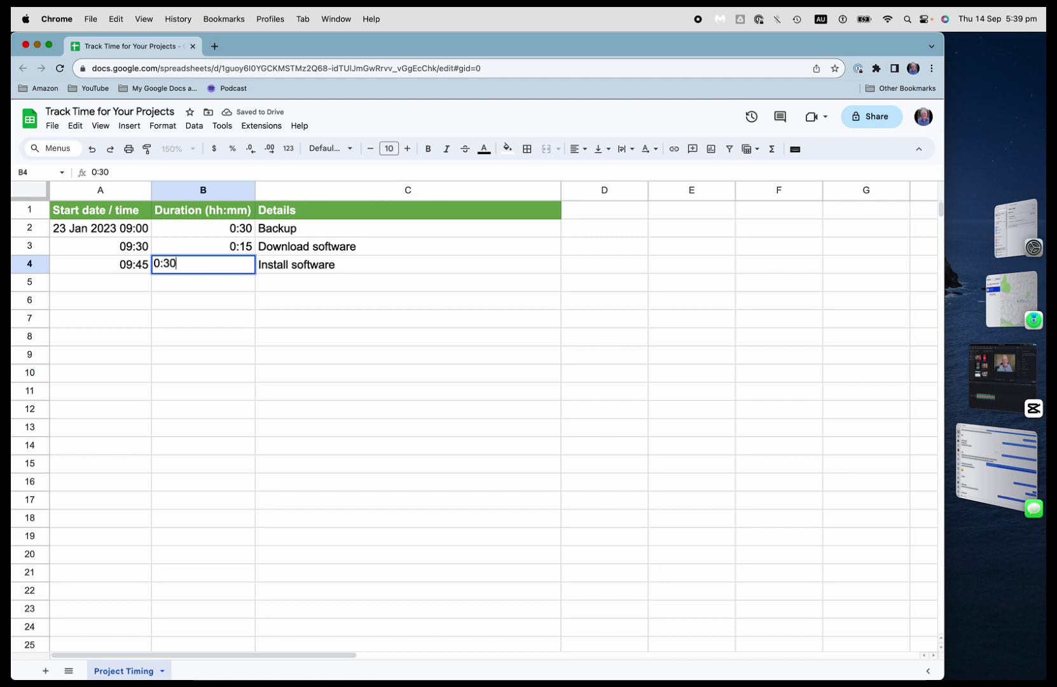
{"action": "key", "text": "Return"}
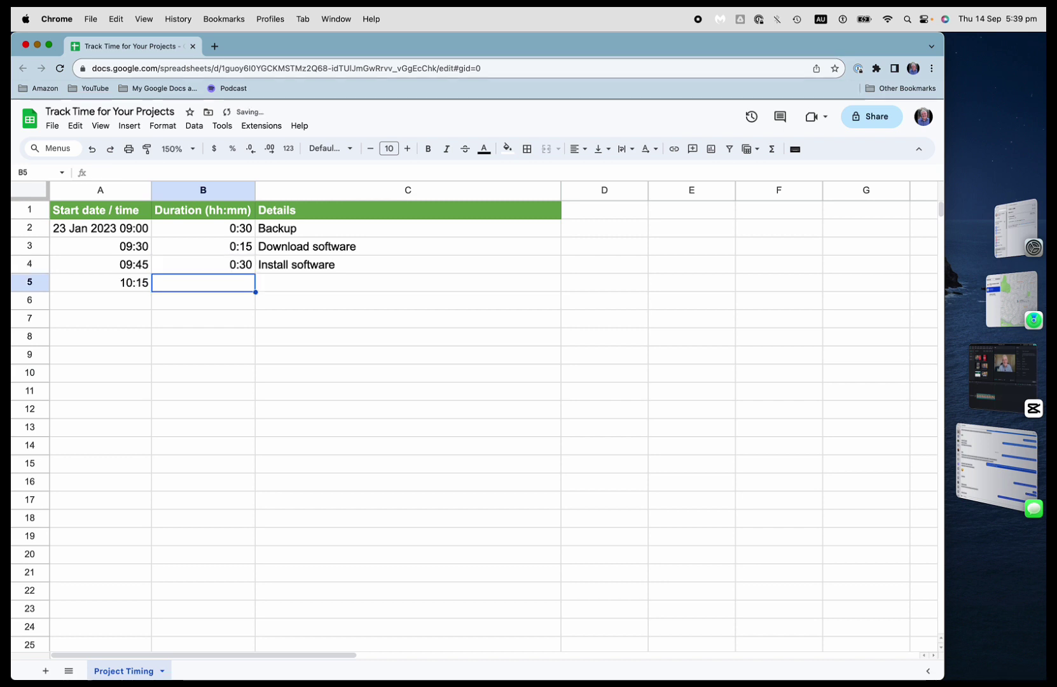
Step: Add Configure software with a 1:30 duration in row 5
{"action": "left_click", "coordinate": [101, 282]}
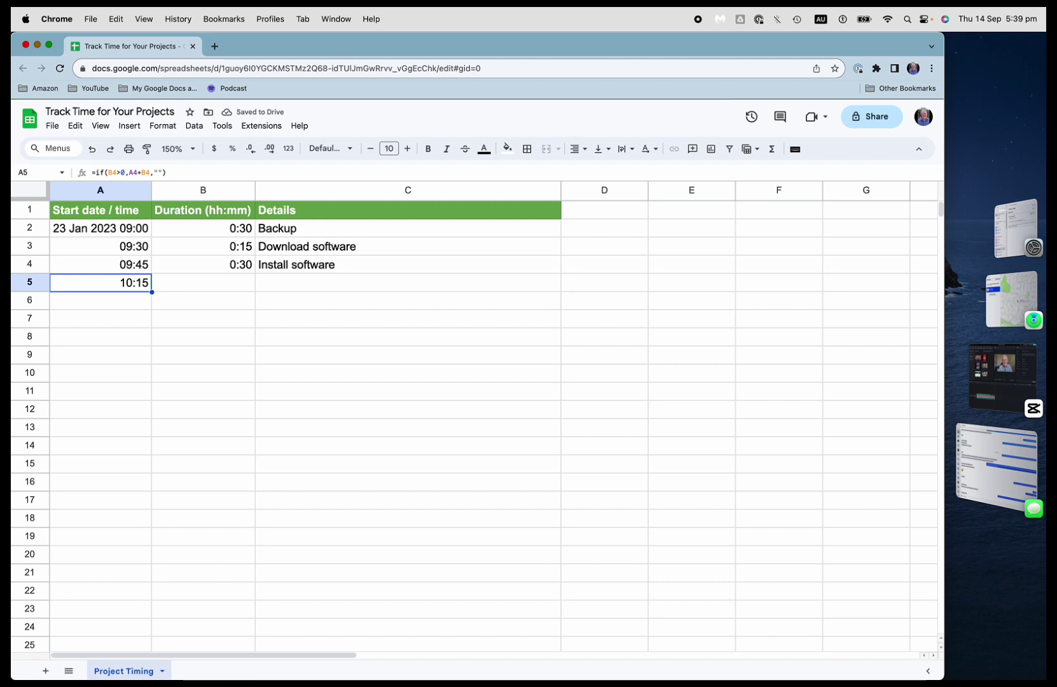
{"action": "key", "text": "Up"}
{"action": "key", "text": "Up"}
{"action": "key", "text": "Up"}
{"action": "key", "text": "Down"}
{"action": "key", "text": "Down"}
{"action": "key", "text": "Down"}
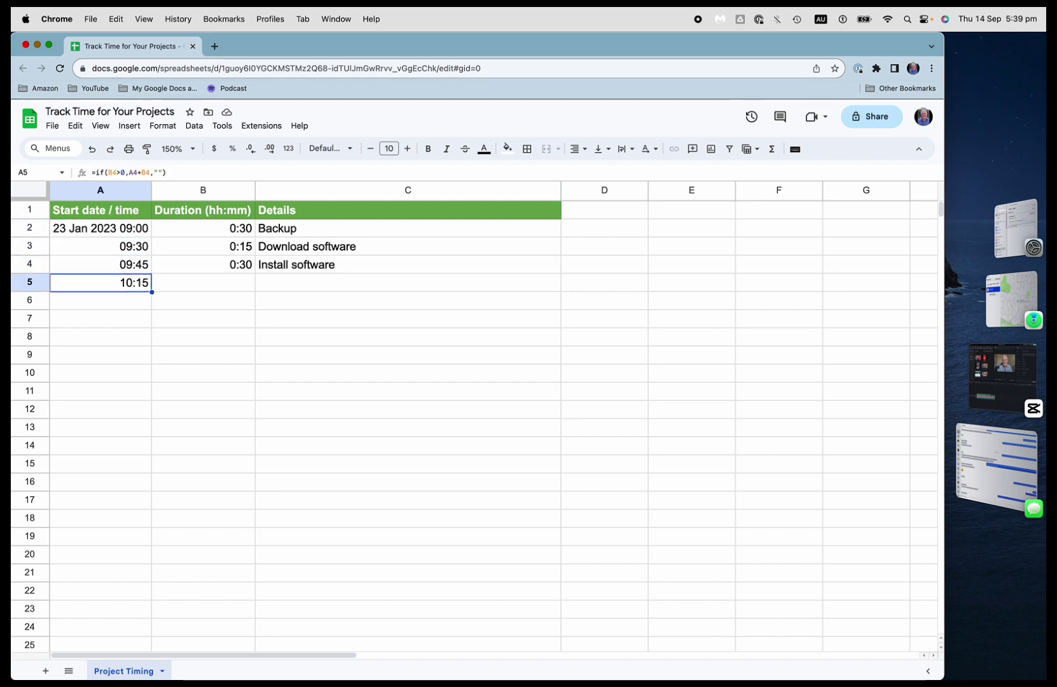
{"action": "key", "text": "Right"}
{"action": "key", "text": "Right"}
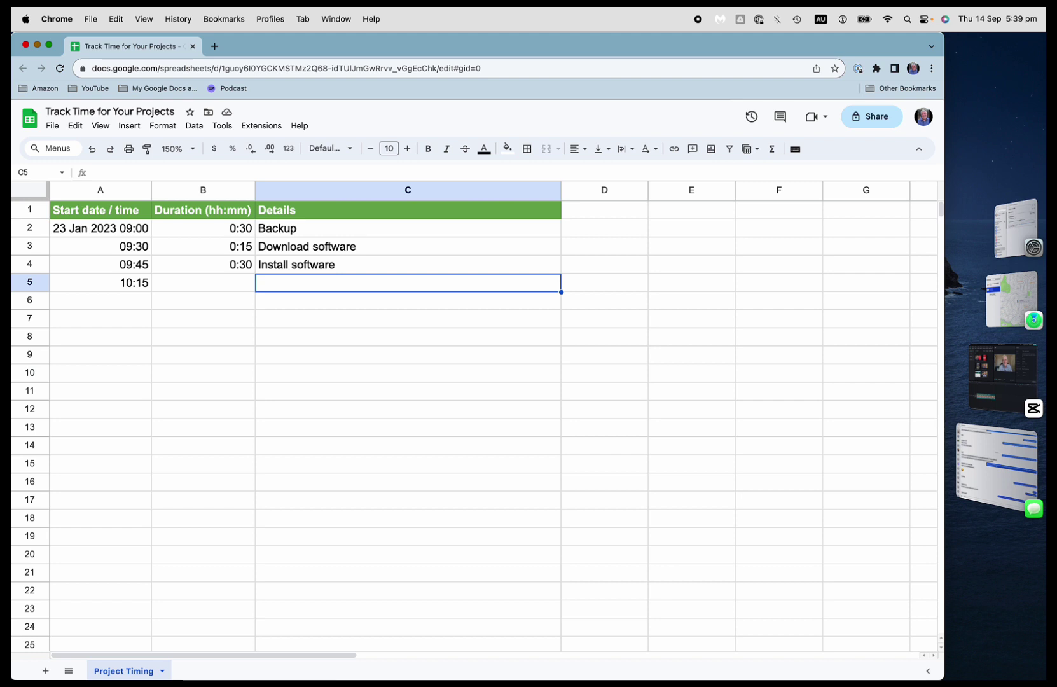
{"action": "type", "text": "Configu"}
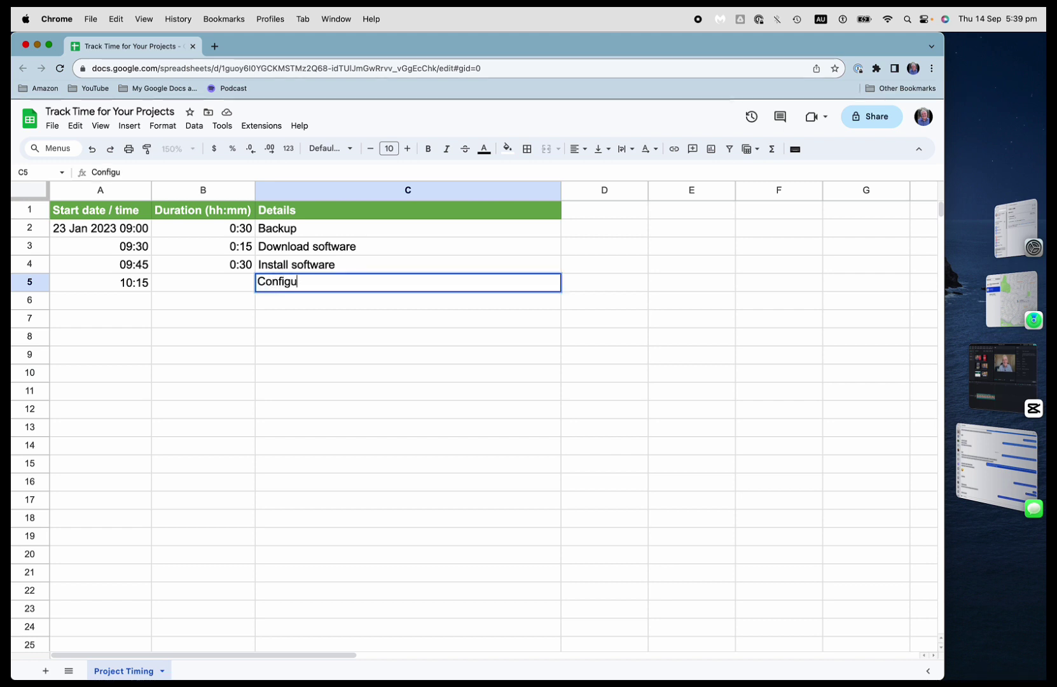
{"action": "type", "text": "re software"}
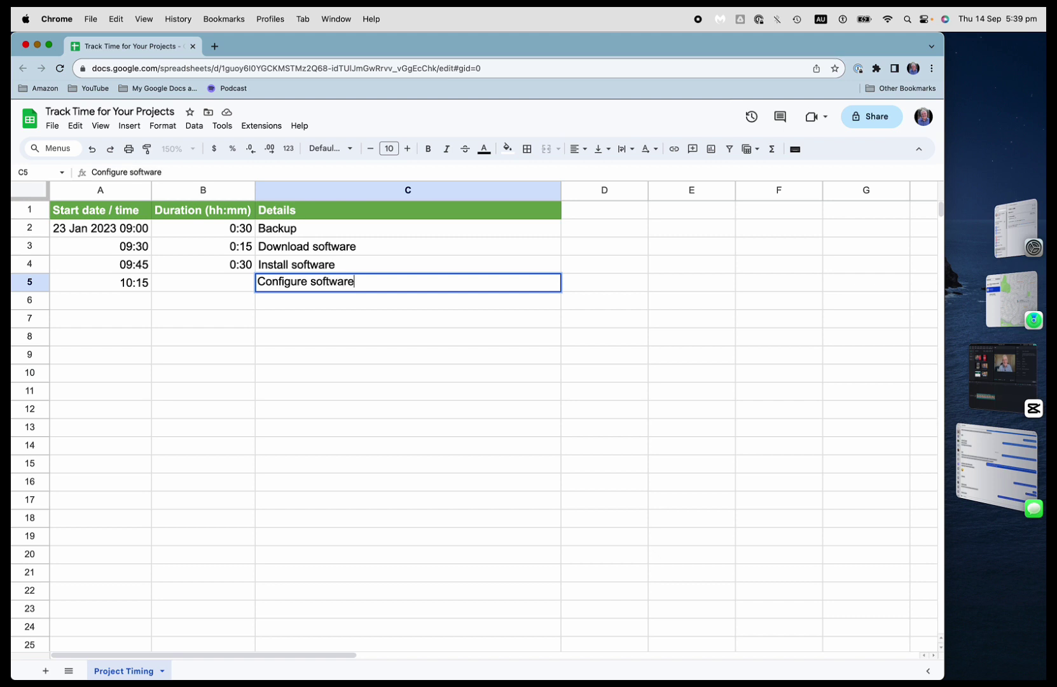
{"action": "left_click", "coordinate": [203, 282]}
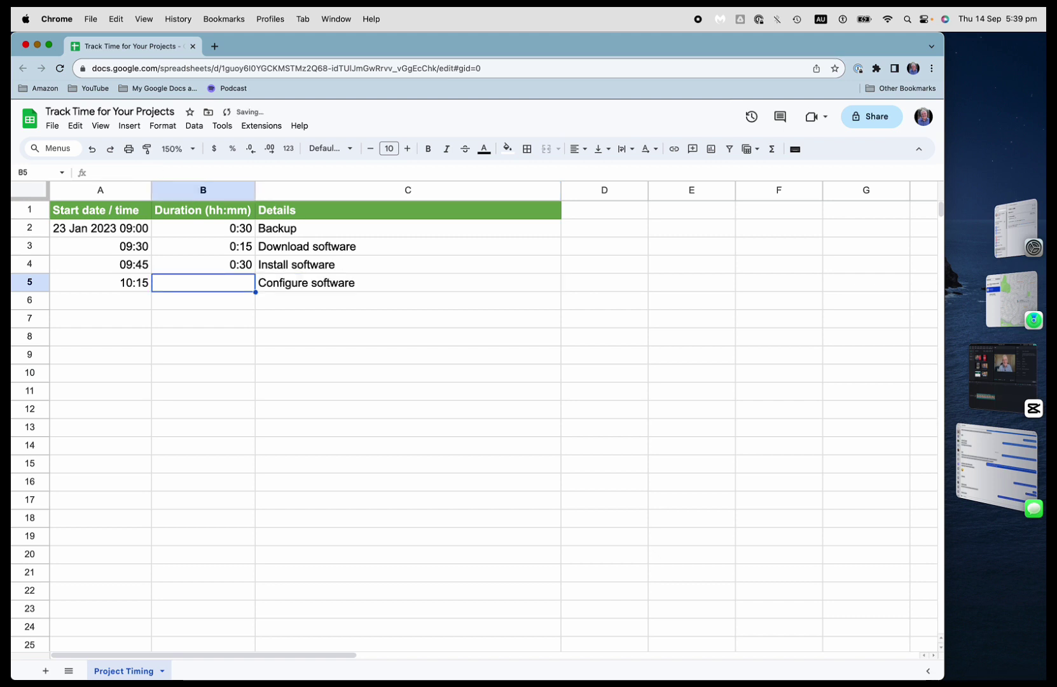
{"action": "type", "text": "1:30"}
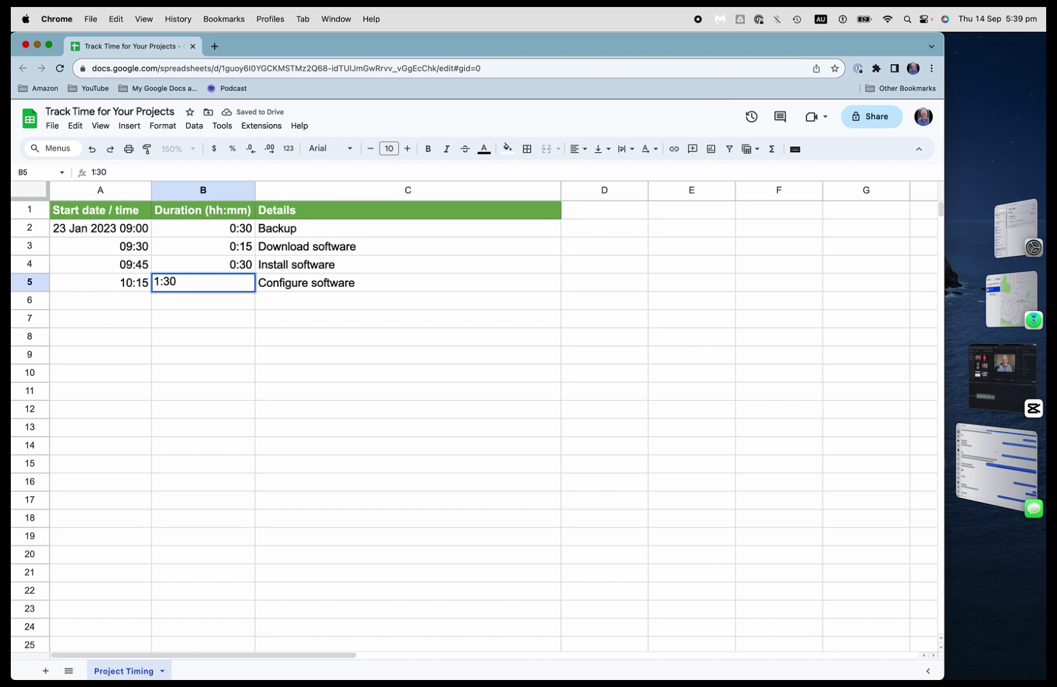
{"action": "left_click", "coordinate": [407, 300]}
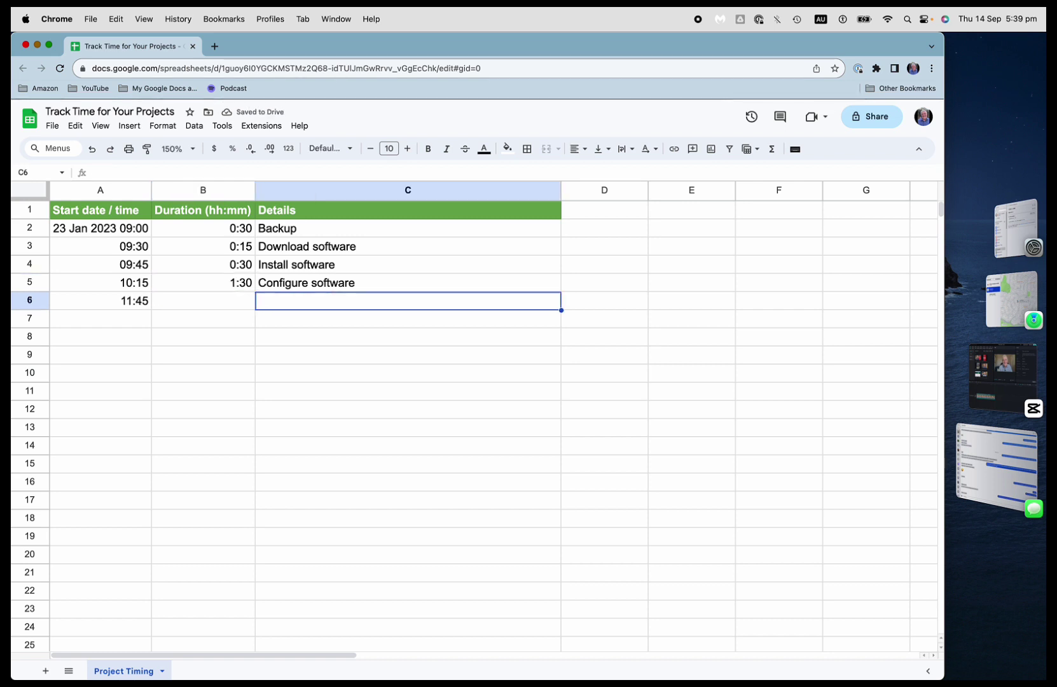
Step: Add an End row with a 0:00 duration, so its start reaches 11:45
{"action": "type", "text": "End"}
{"action": "left_click", "coordinate": [203, 300]}
{"action": "type", "text": "0:00"}
{"action": "key", "text": "Return"}
{"action": "left_click", "coordinate": [203, 300]}
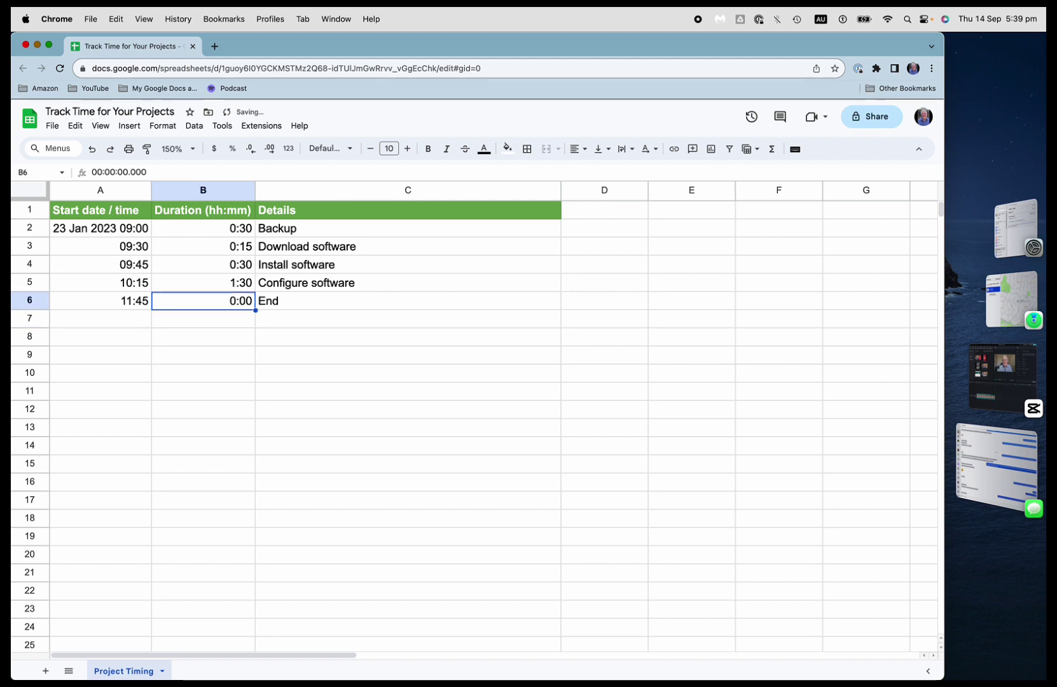
Step: Change the first start time in A2 from 09:00 to 11:30
{"action": "left_click", "coordinate": [99, 300]}
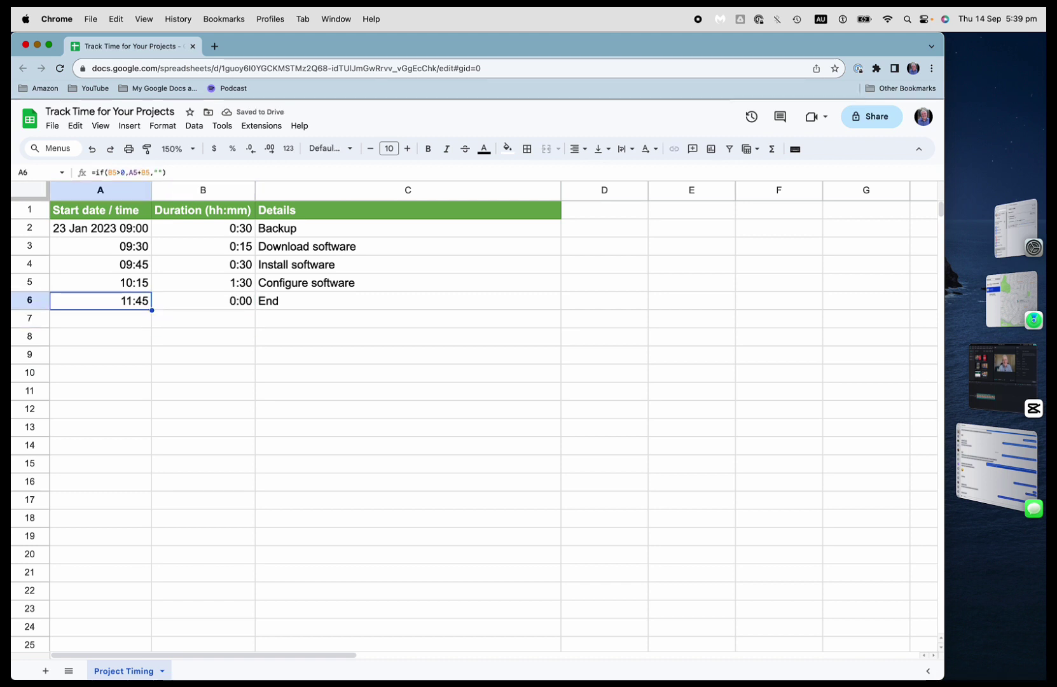
{"action": "key", "text": "Up"}
{"action": "key", "text": "Up"}
{"action": "key", "text": "Up"}
{"action": "key", "text": "Up"}
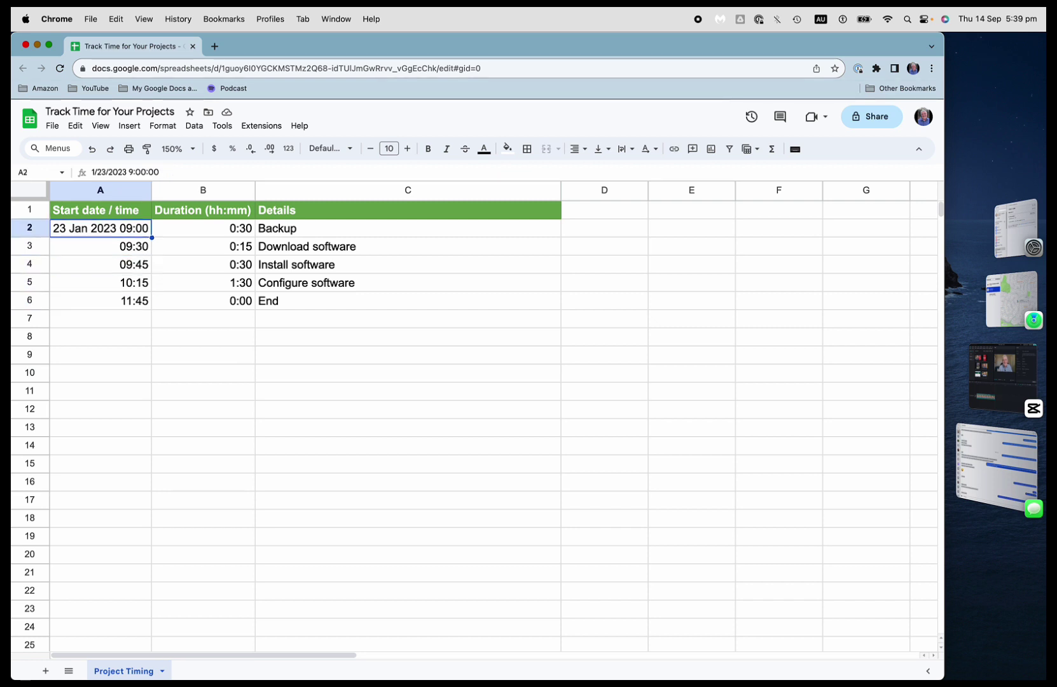
{"action": "left_click", "coordinate": [135, 172]}
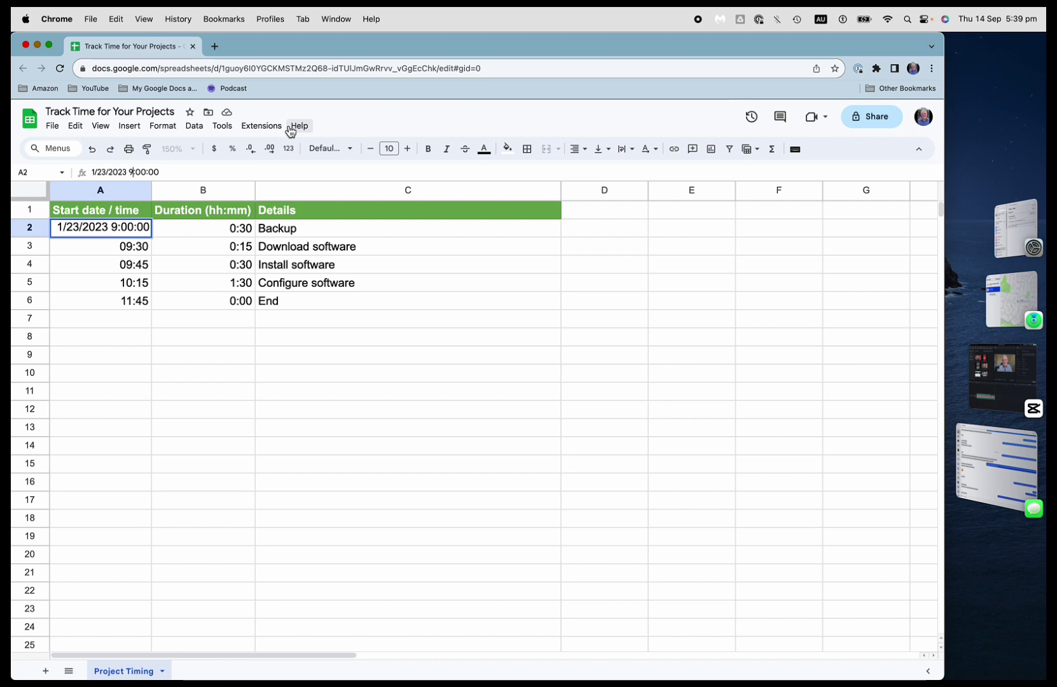
{"action": "key", "text": "BackSpace"}
{"action": "type", "text": "11"}
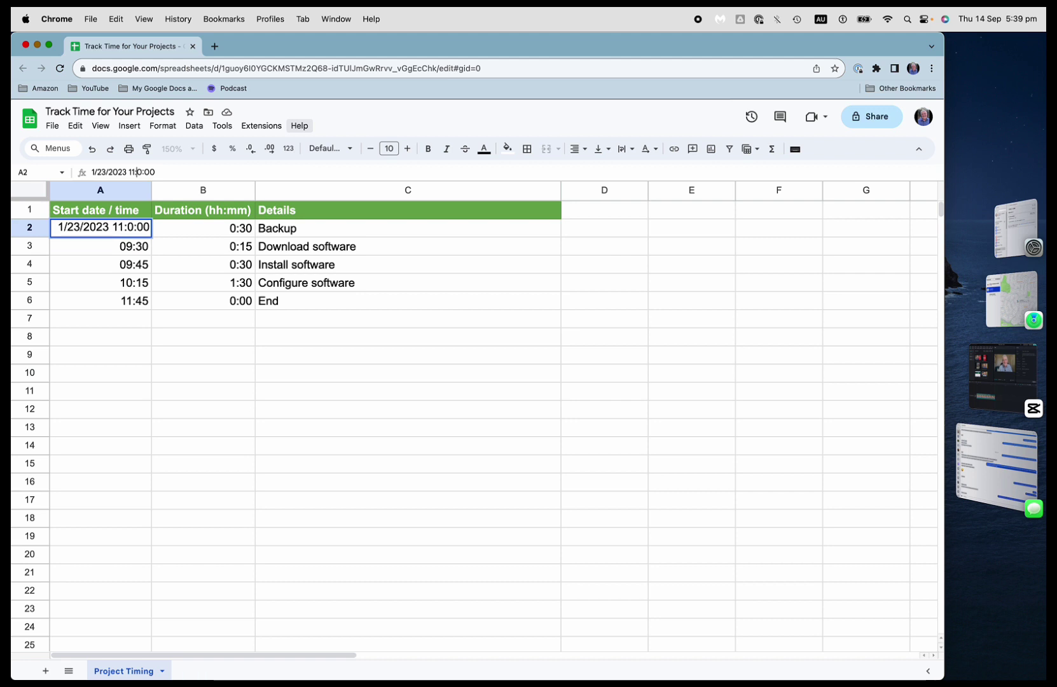
{"action": "key", "text": "Right"}
{"action": "key", "text": "Delete"}
{"action": "type", "text": "3"}
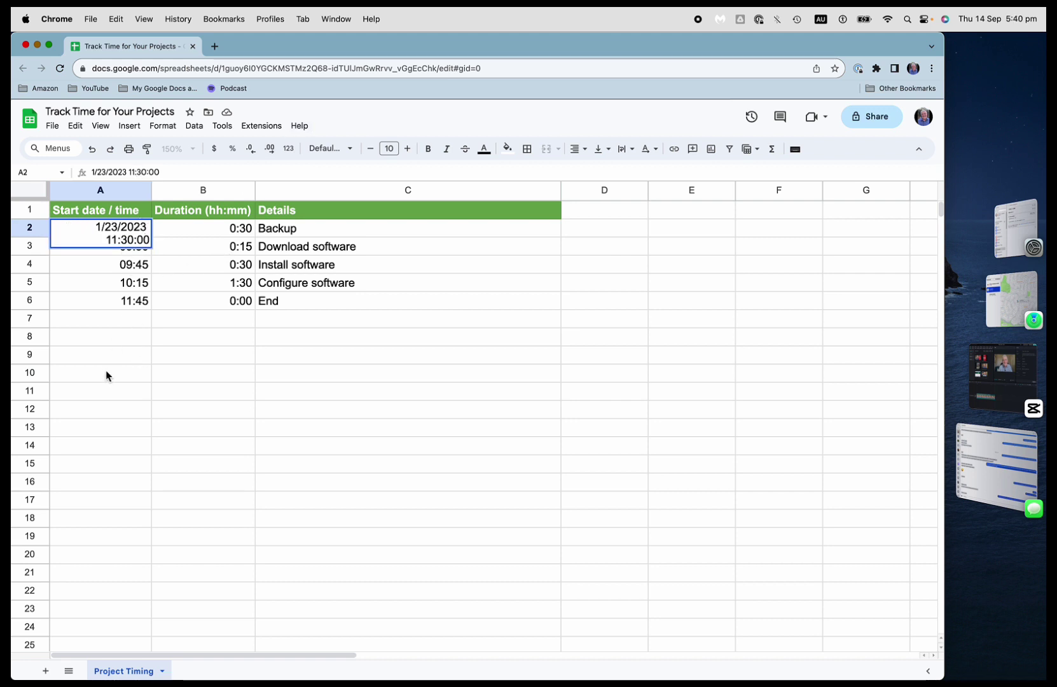
{"action": "key", "text": "Return"}
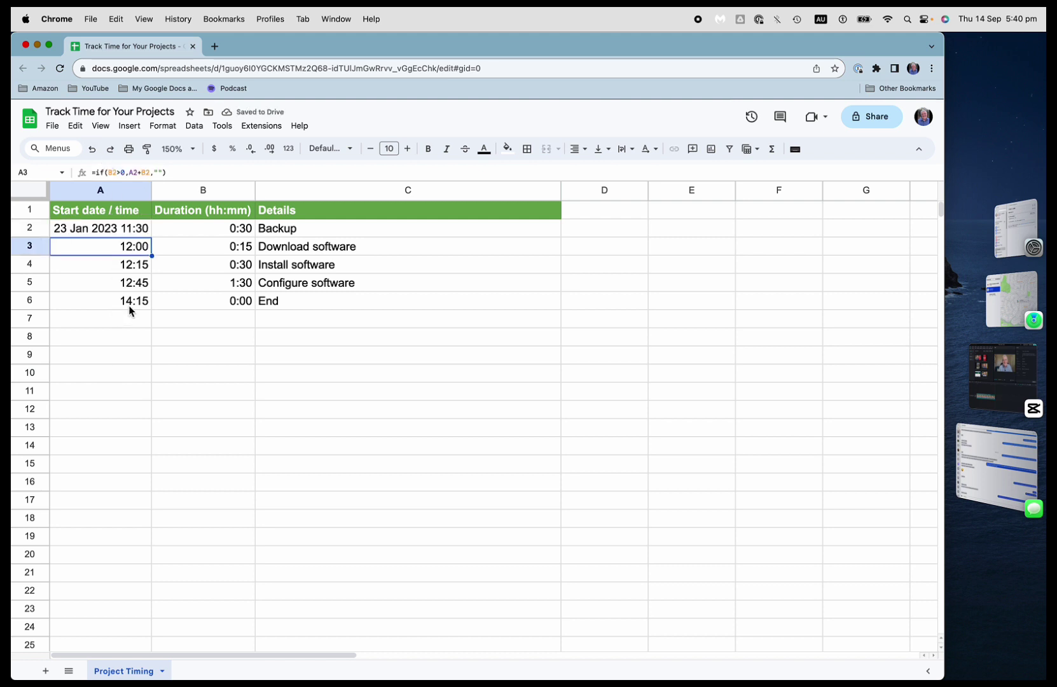
Step: Shorten Configure software to 0:45, moving End to 13:30
{"action": "left_click", "coordinate": [233, 287]}
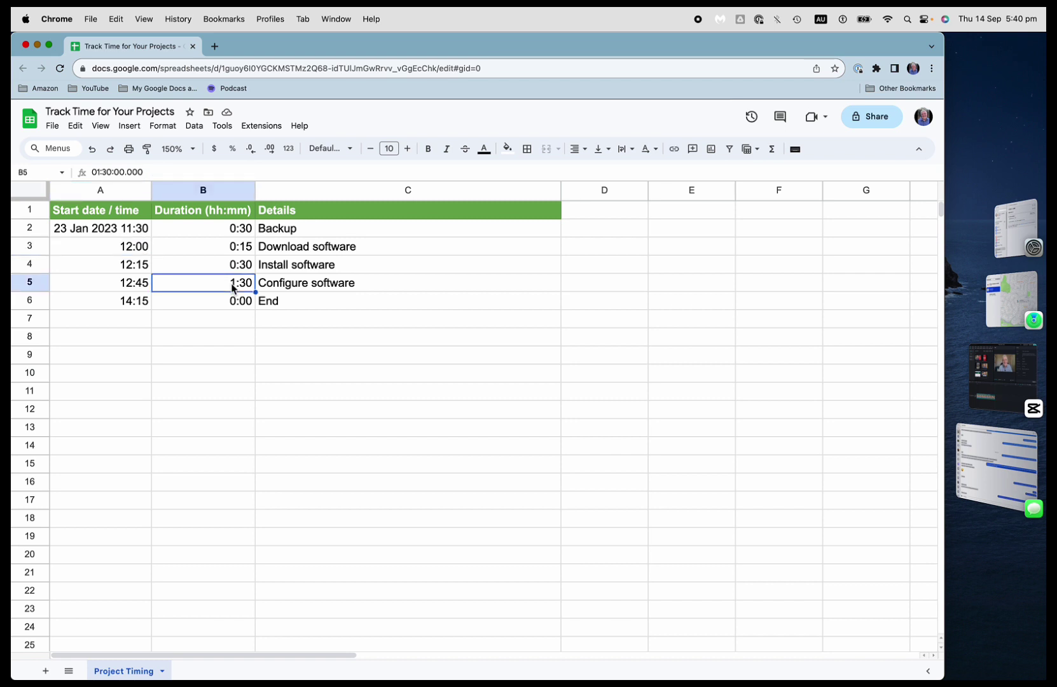
{"action": "type", "text": "0"}
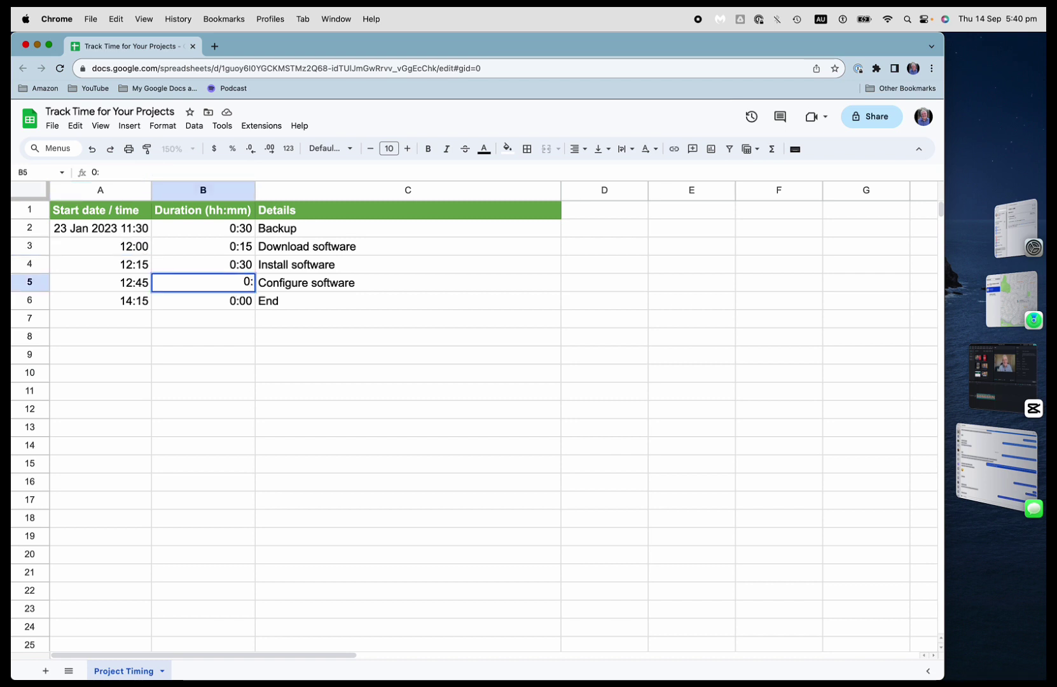
{"action": "type", "text": ":45"}
{"action": "key", "text": "Return"}
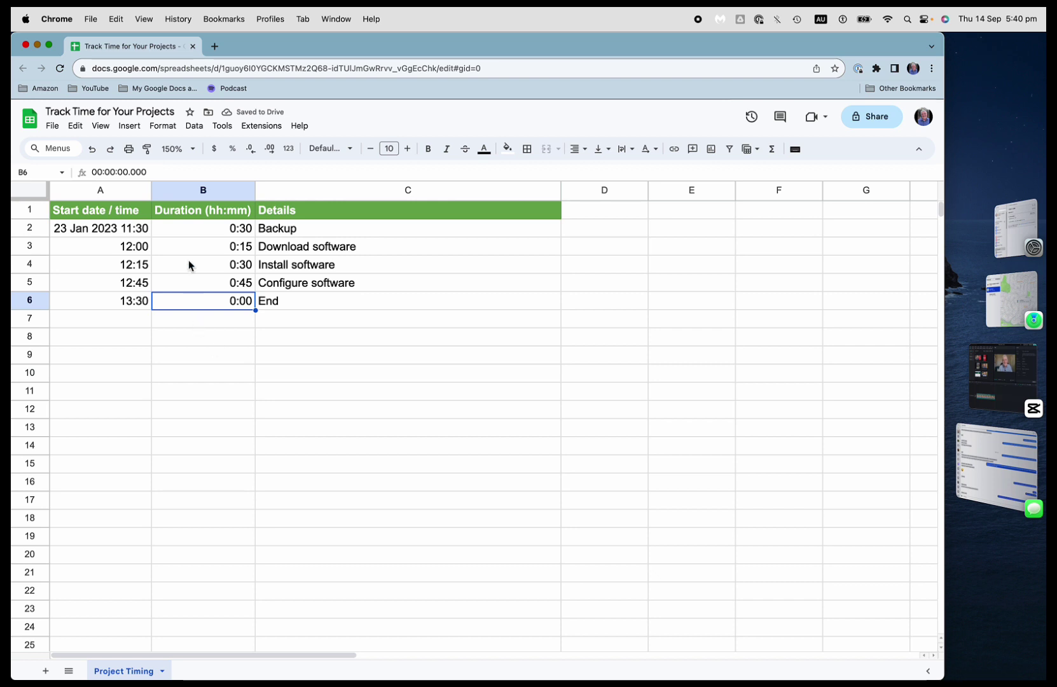
Step: Apply the custom number format d mmm yyyy hh:mm to the start date in A2
{"action": "left_click", "coordinate": [112, 234]}
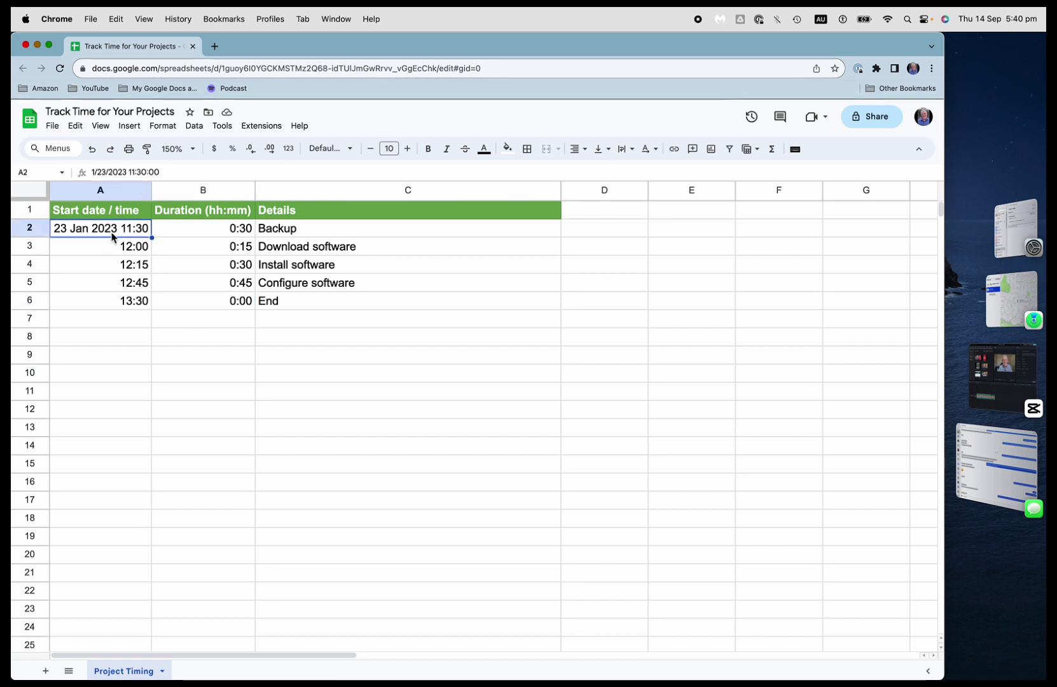
{"action": "left_click", "coordinate": [171, 134]}
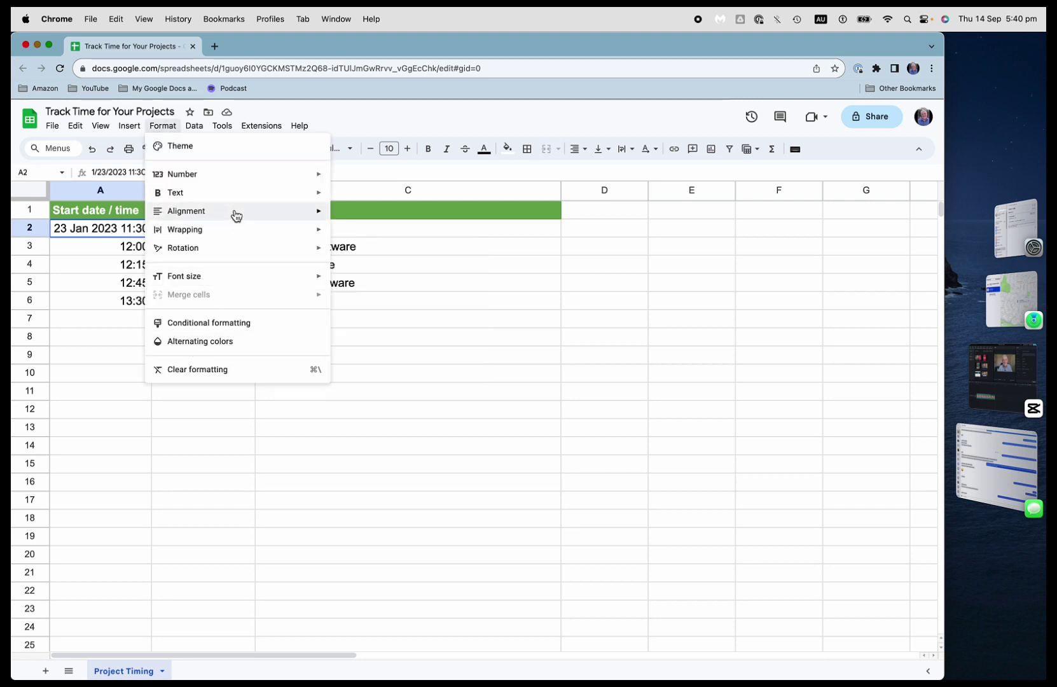
{"action": "mouse_move", "coordinate": [217, 180]}
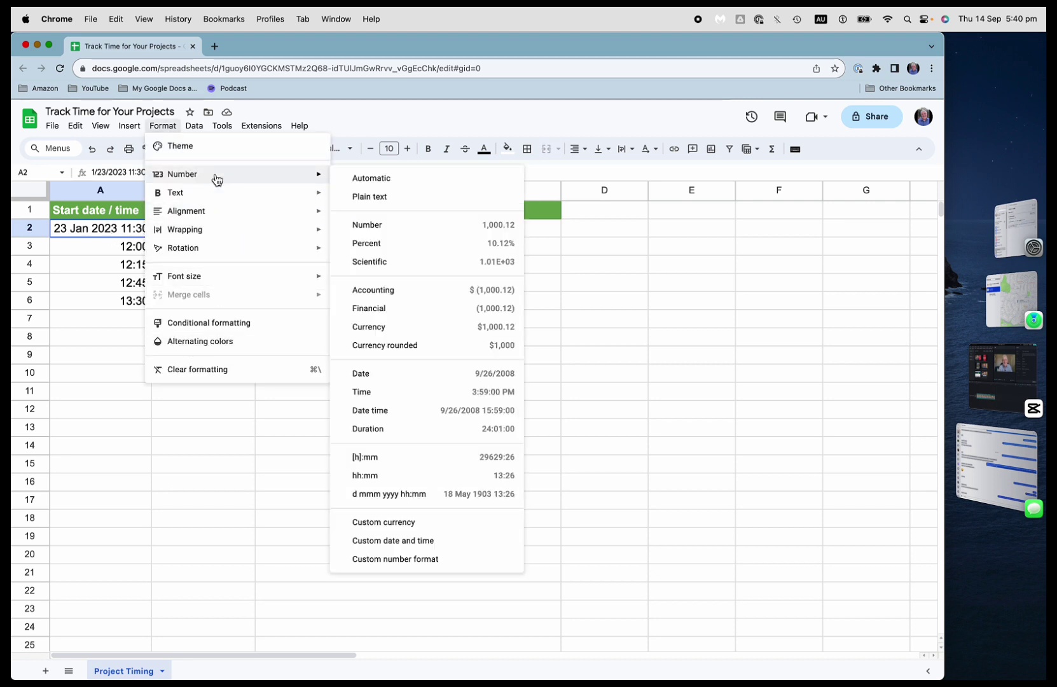
{"action": "left_click", "coordinate": [398, 563]}
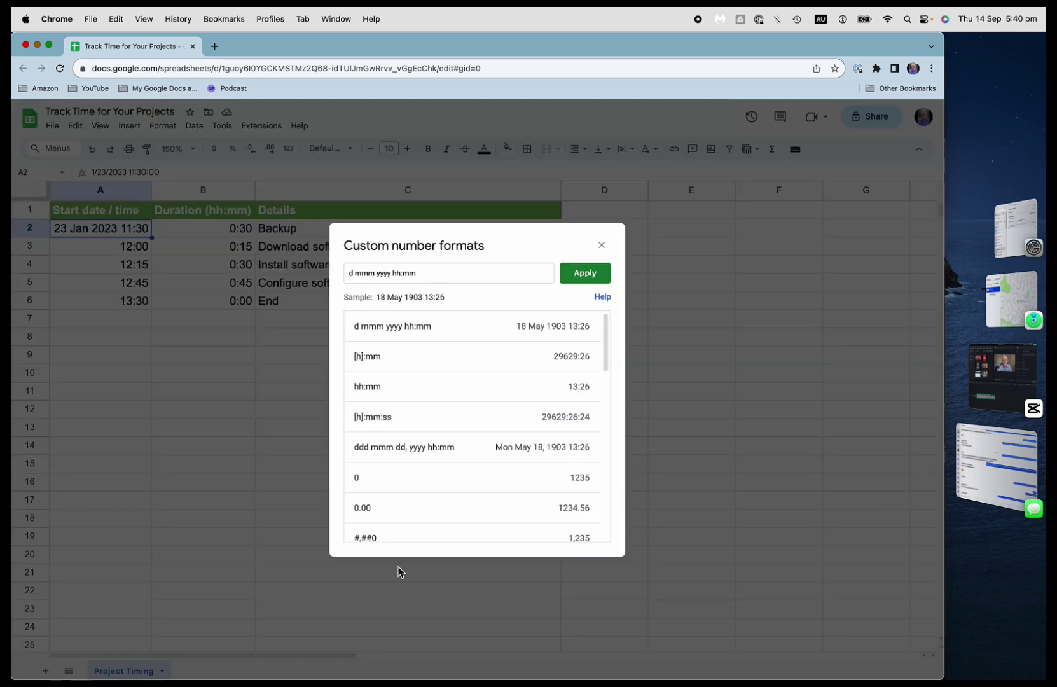
{"action": "triple_click", "coordinate": [445, 280]}
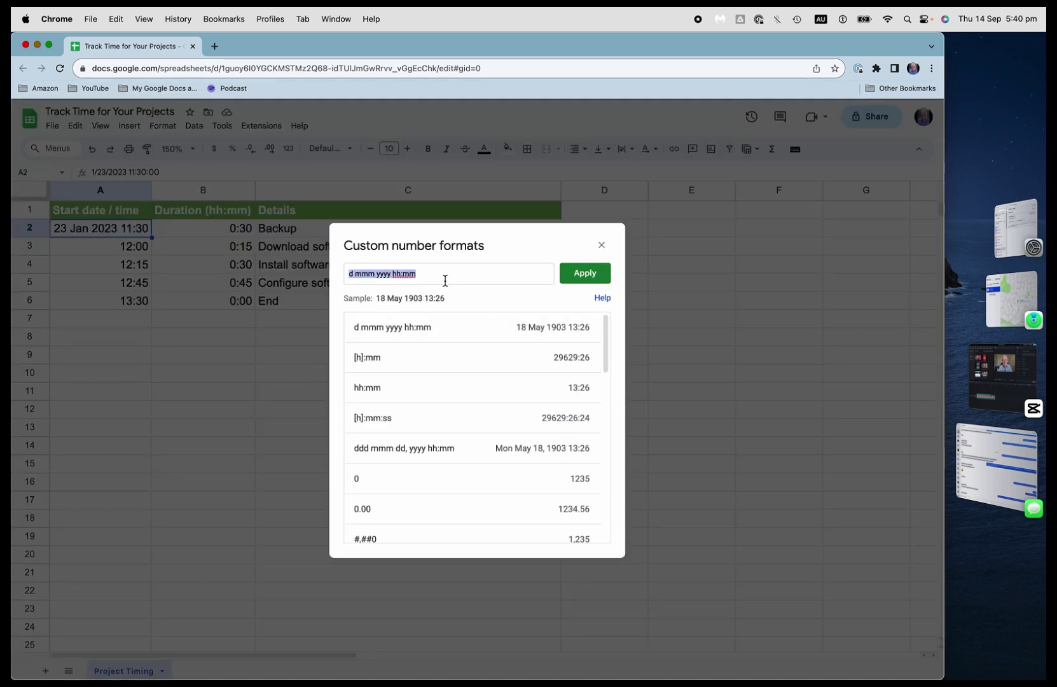
{"action": "type", "text": "d"}
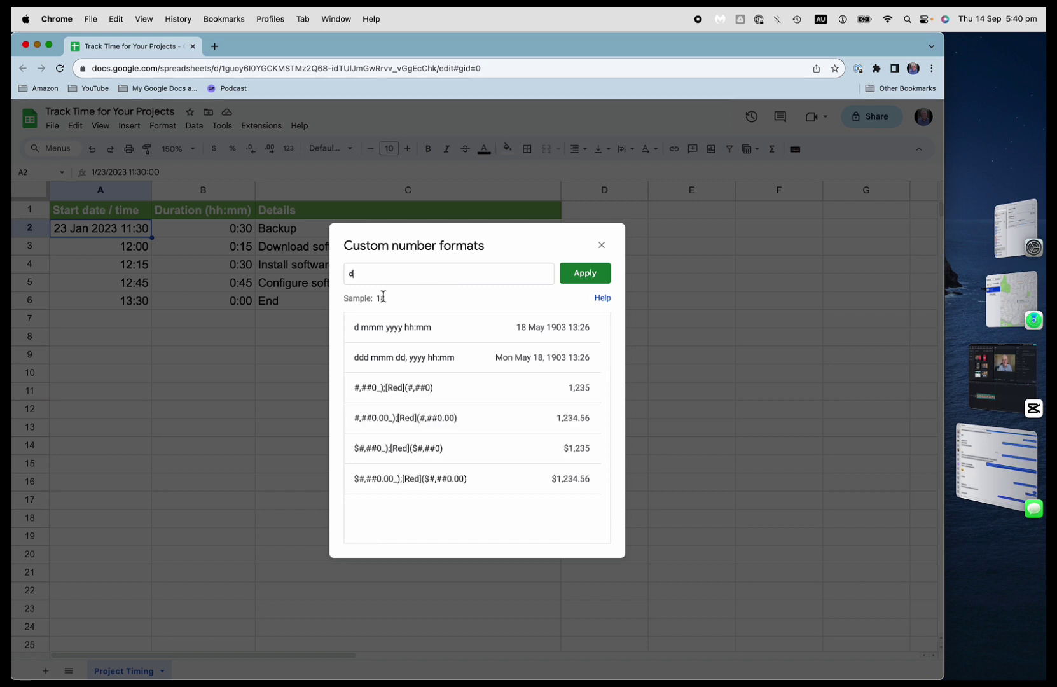
{"action": "type", "text": " mmm"}
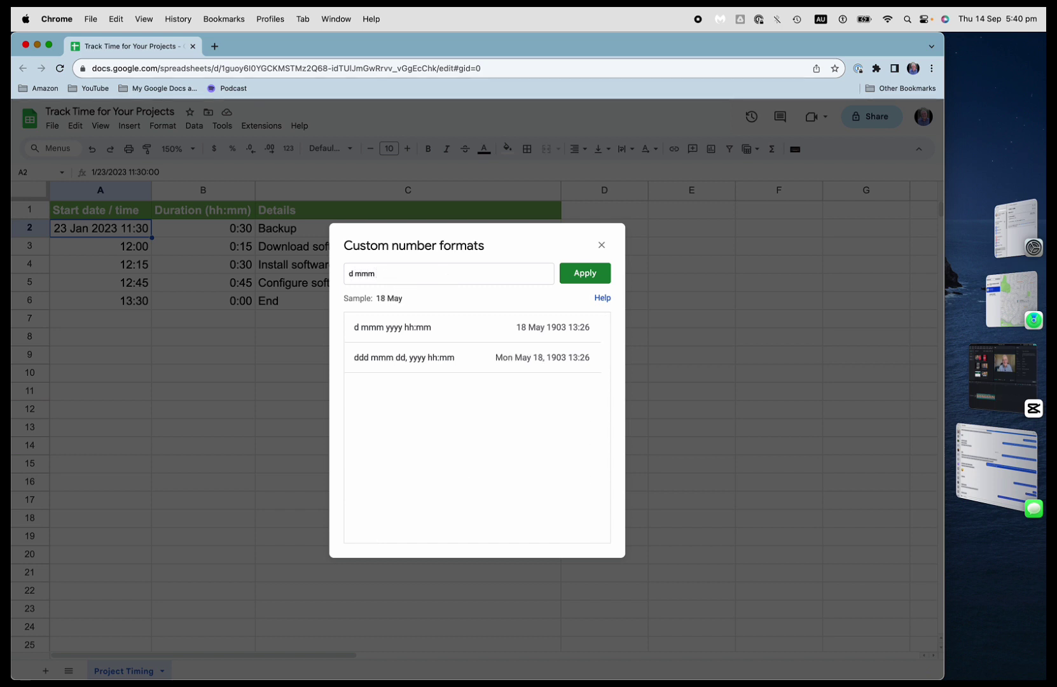
{"action": "type", "text": " yyyy"}
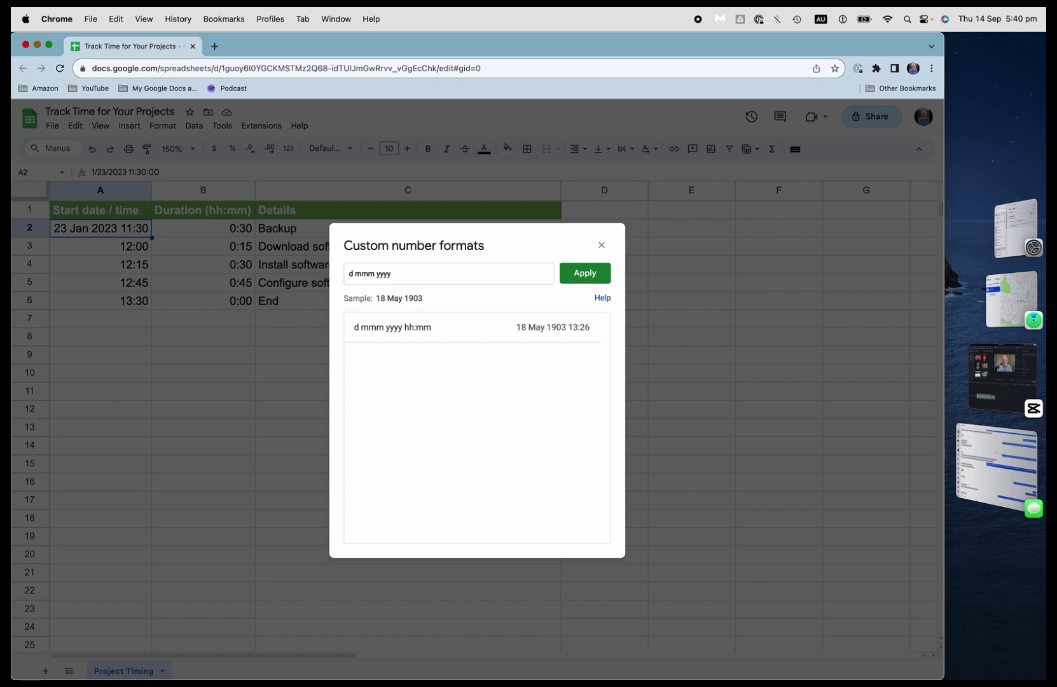
{"action": "type", "text": "hh:mm:ss"}
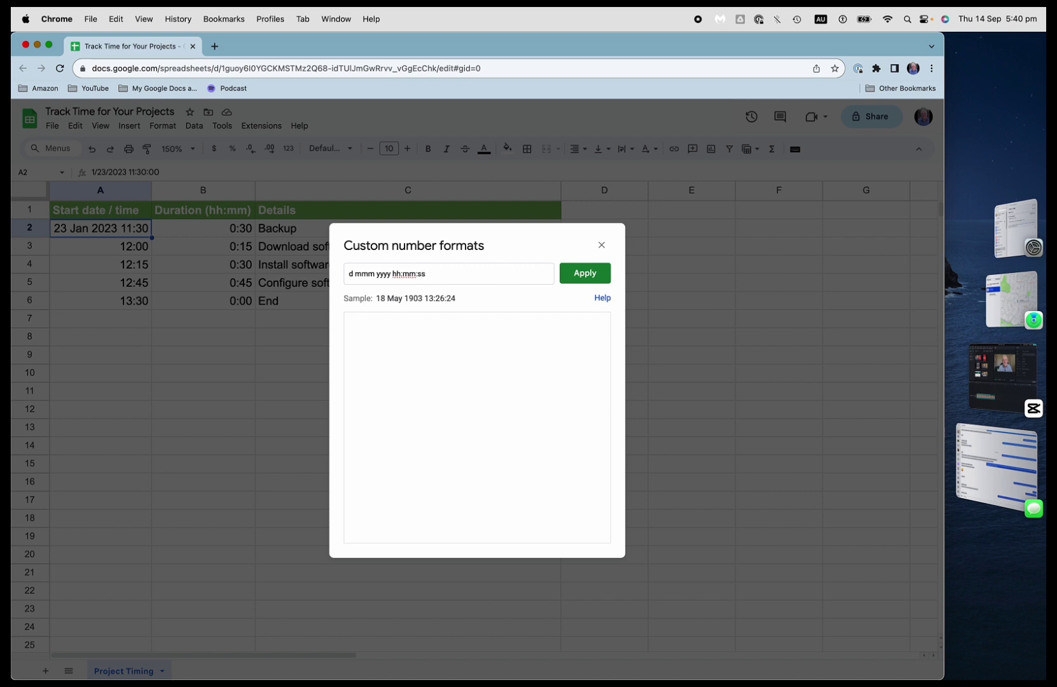
{"action": "key", "text": "BackSpace"}
{"action": "key", "text": "BackSpace"}
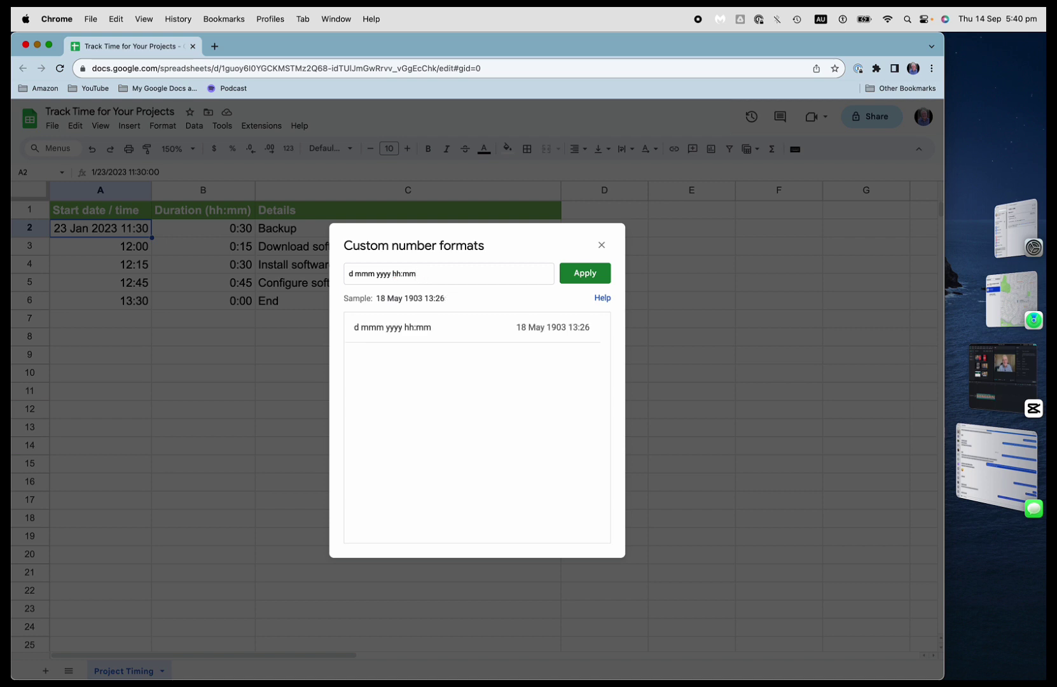
{"action": "left_click", "coordinate": [592, 272]}
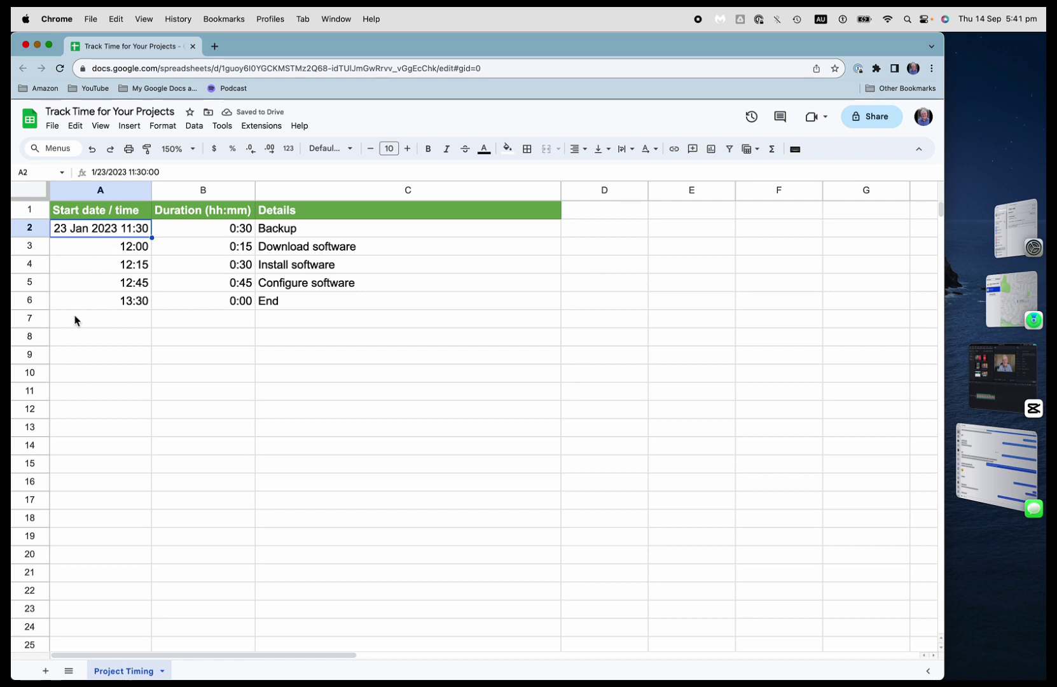
{"action": "left_click", "coordinate": [110, 245]}
{"action": "key", "text": "shift+Down"}
{"action": "key", "text": "shift+Down"}
{"action": "key", "text": "shift+Down"}
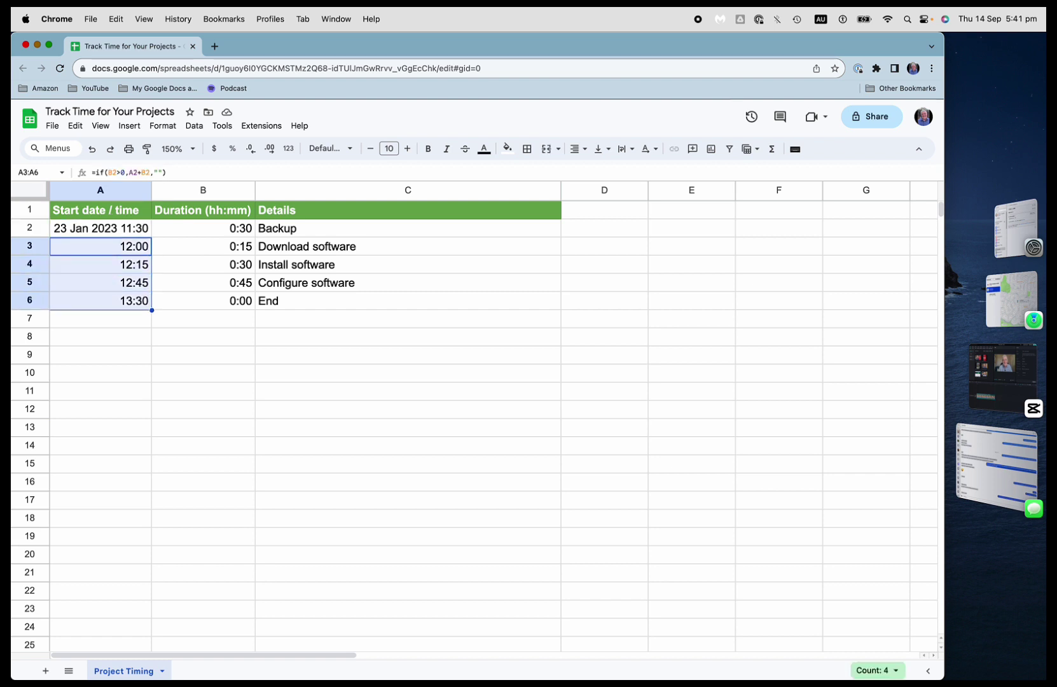
{"action": "left_click", "coordinate": [163, 126]}
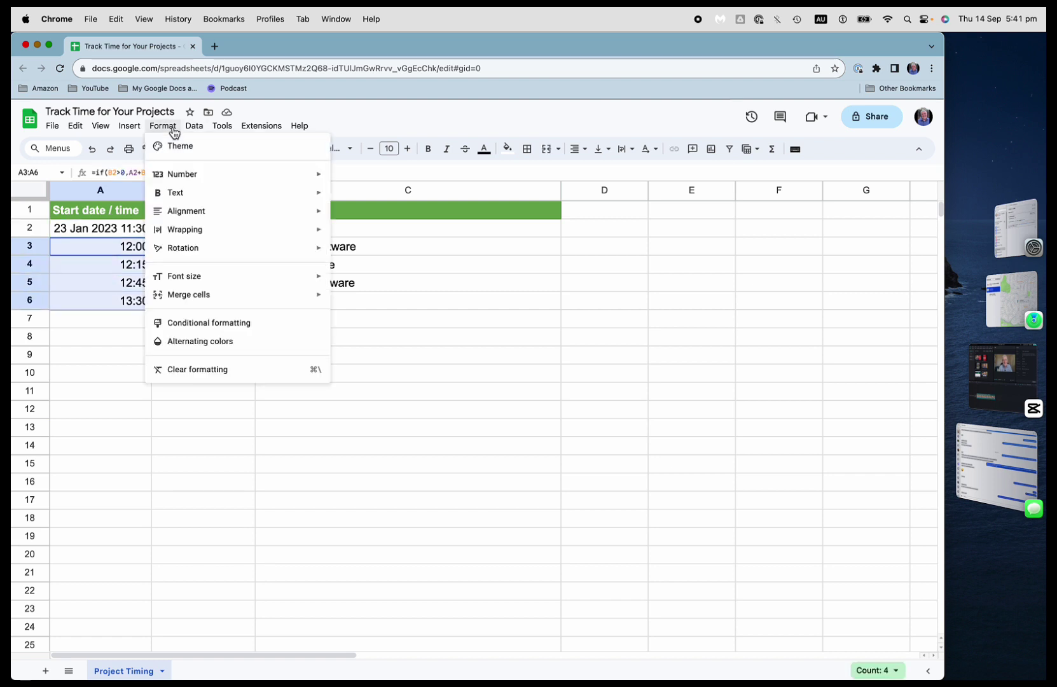
{"action": "mouse_move", "coordinate": [229, 174]}
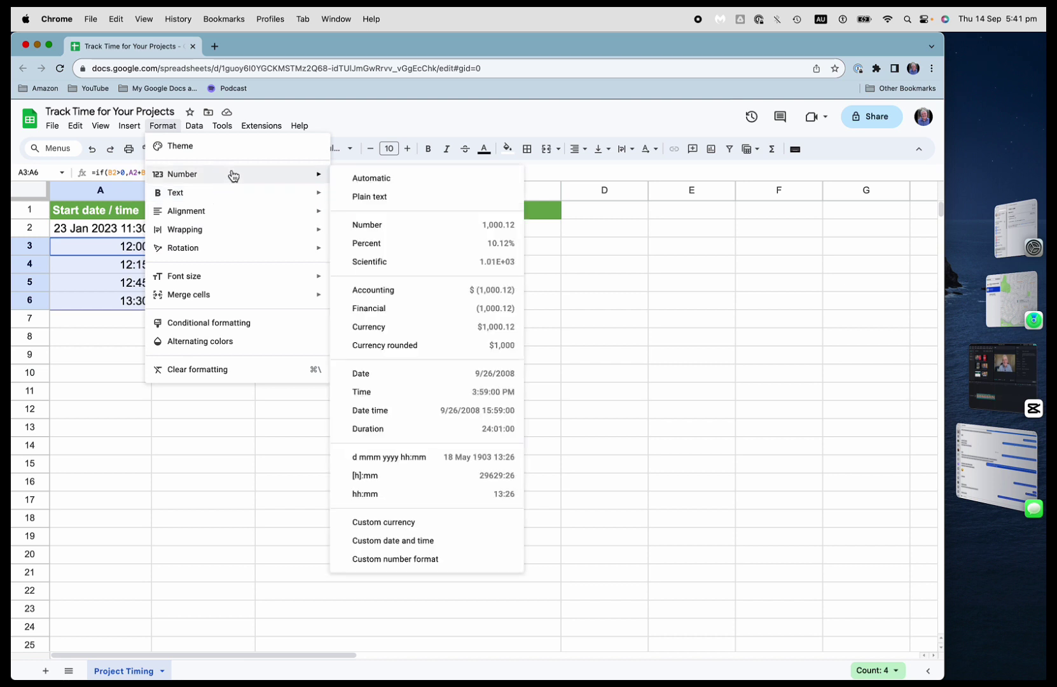
{"action": "left_click", "coordinate": [412, 559]}
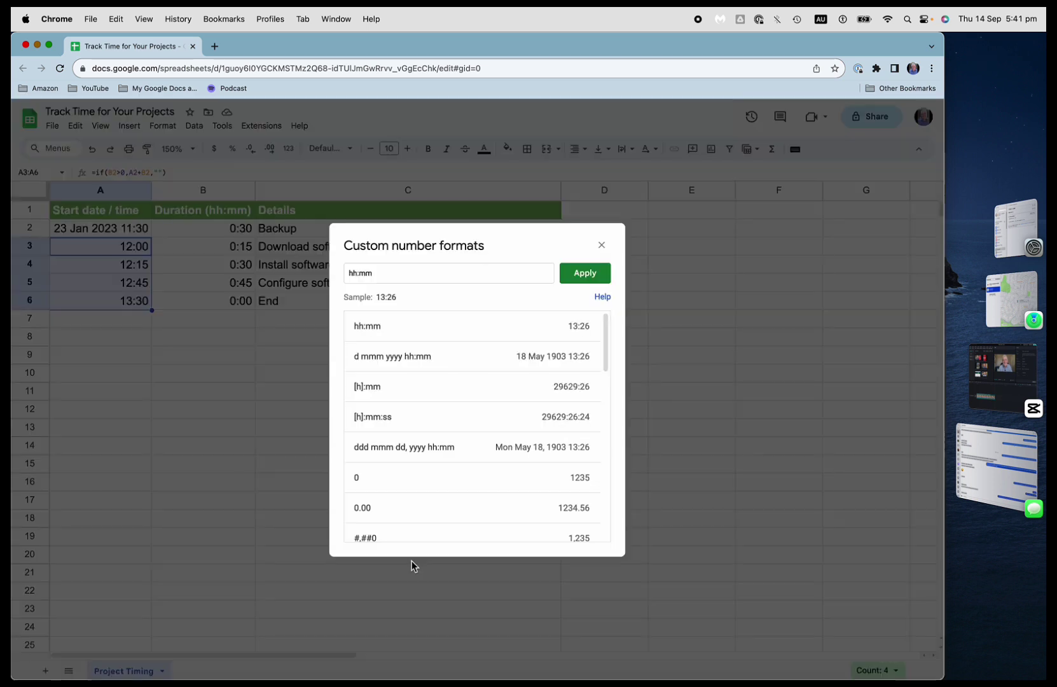
{"action": "left_click", "coordinate": [601, 245]}
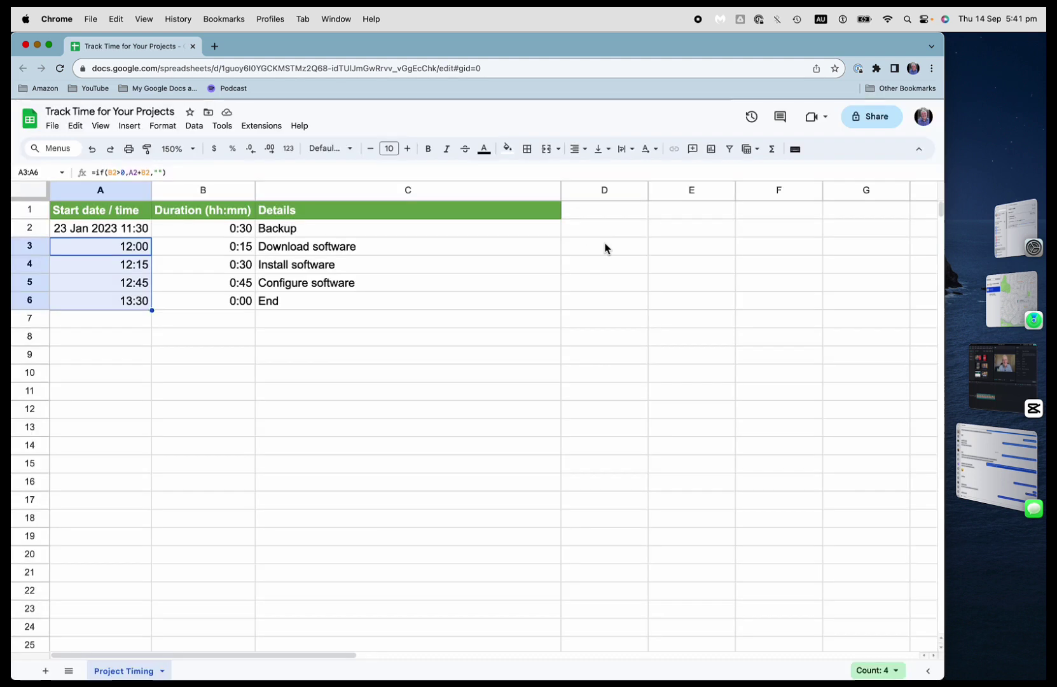
Step: Select durations B2:B6 and view their [h]:mm custom number format
{"action": "left_click", "coordinate": [221, 234]}
{"action": "key", "text": "shift+Down"}
{"action": "key", "text": "shift+Down"}
{"action": "key", "text": "shift+Down"}
{"action": "key", "text": "shift+Down"}
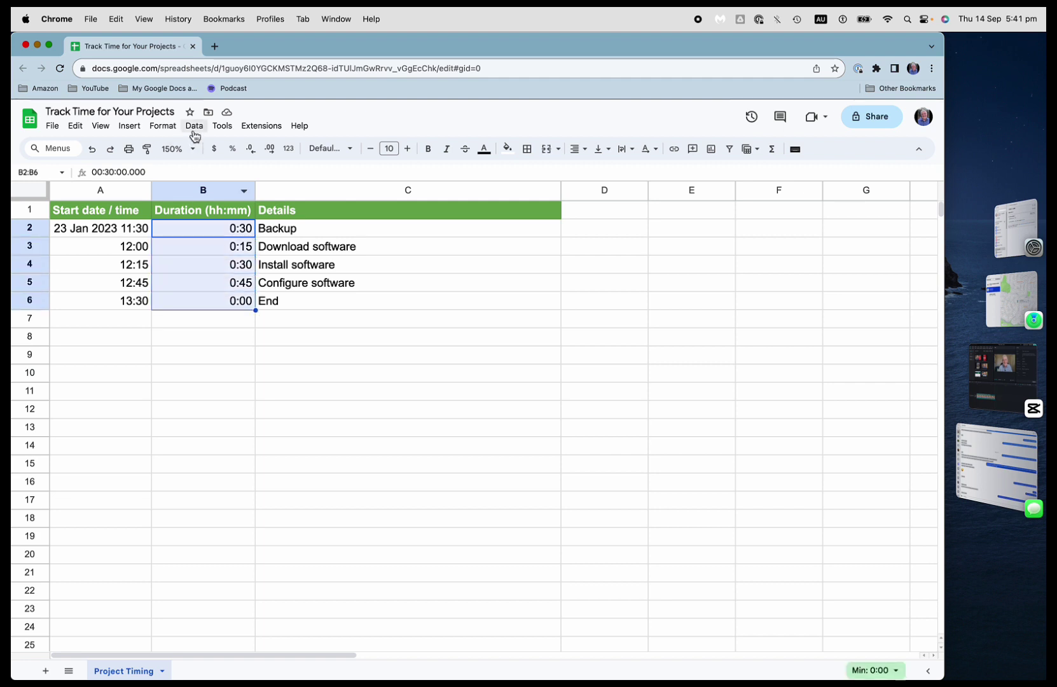
{"action": "left_click", "coordinate": [166, 126]}
{"action": "mouse_move", "coordinate": [191, 175]}
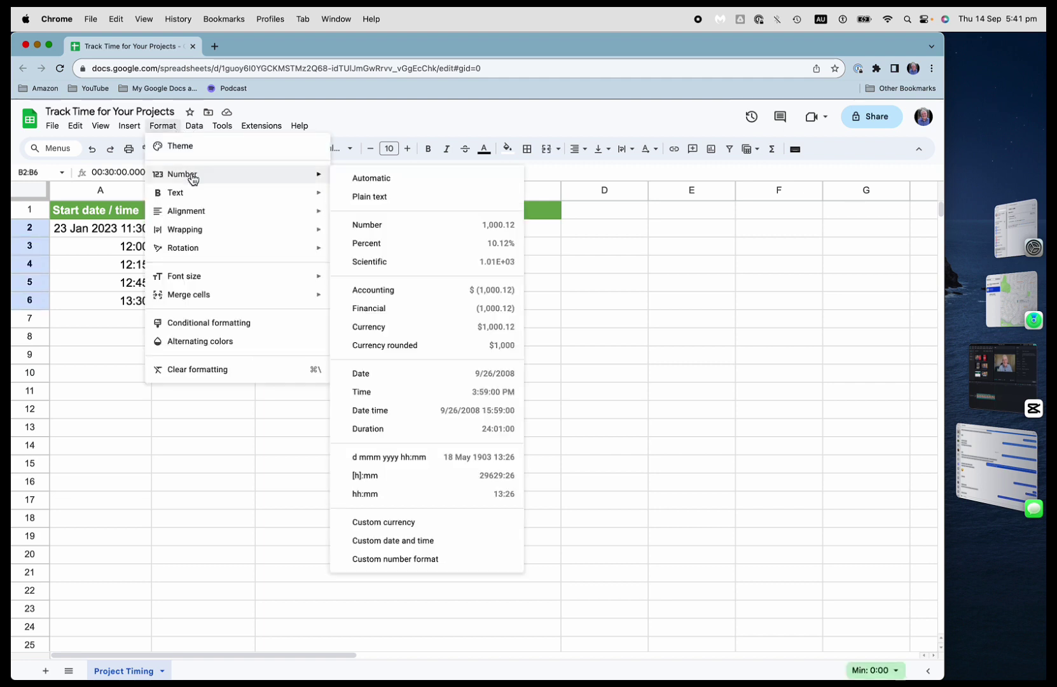
{"action": "left_click", "coordinate": [412, 565]}
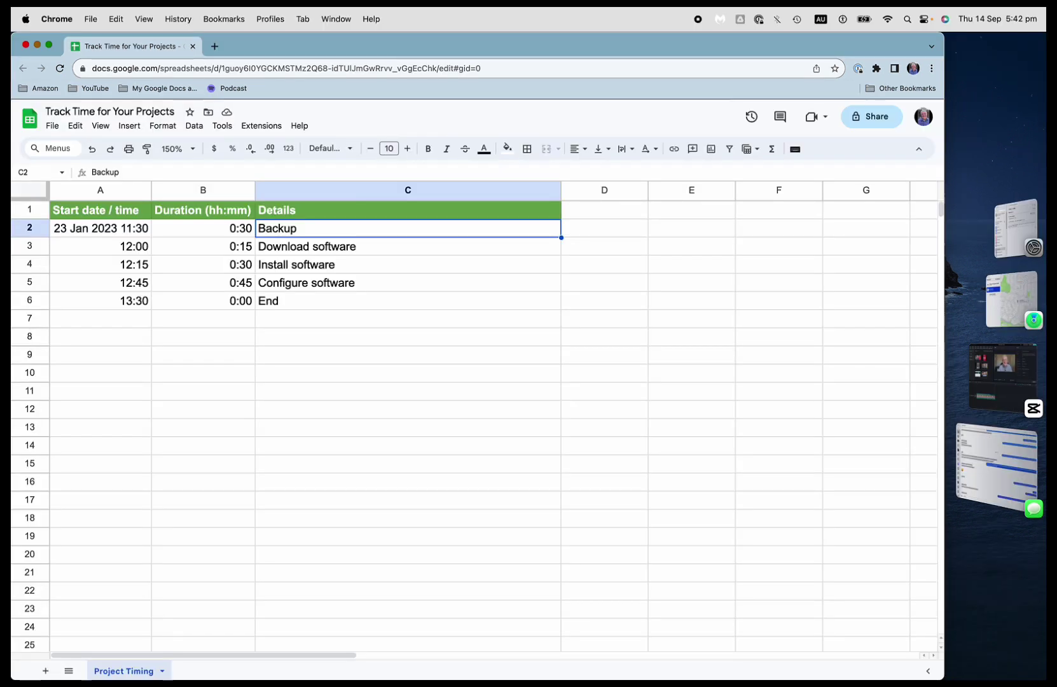
Step: Replace the A2 start with 16 feb 2024 4 pm, shifting later starts to 16:30–18:00
{"action": "key", "text": "Down"}
{"action": "key", "text": "Down"}
{"action": "key", "text": "Down"}
{"action": "key", "text": "Down"}
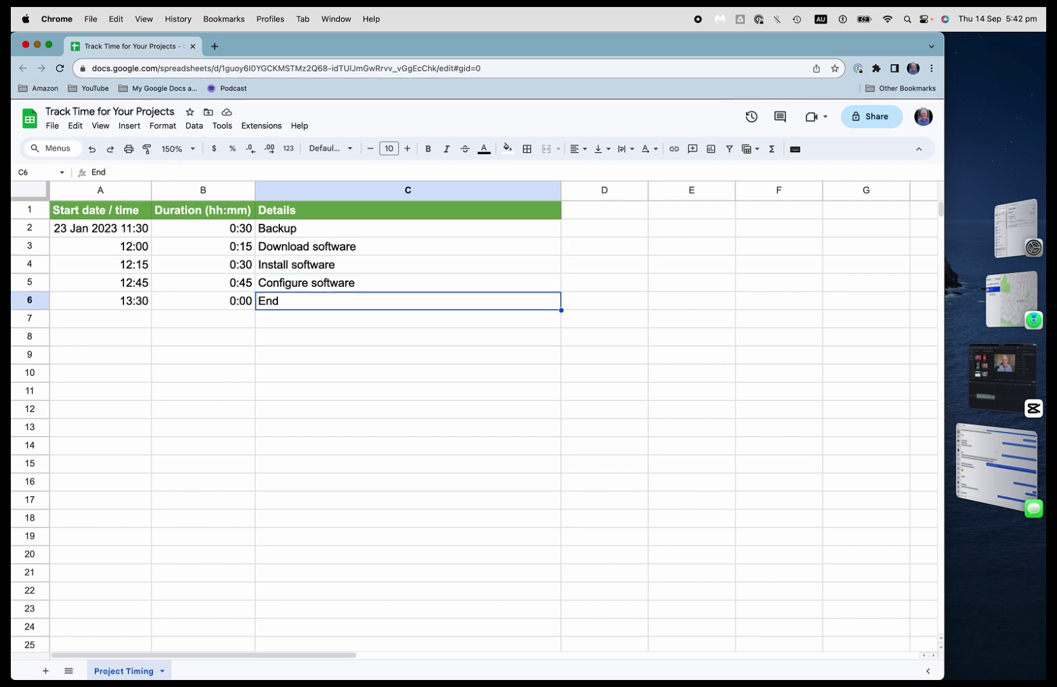
{"action": "key", "text": "Left"}
{"action": "key", "text": "Left"}
{"action": "key", "text": "Up"}
{"action": "key", "text": "Up"}
{"action": "key", "text": "Up"}
{"action": "key", "text": "Up"}
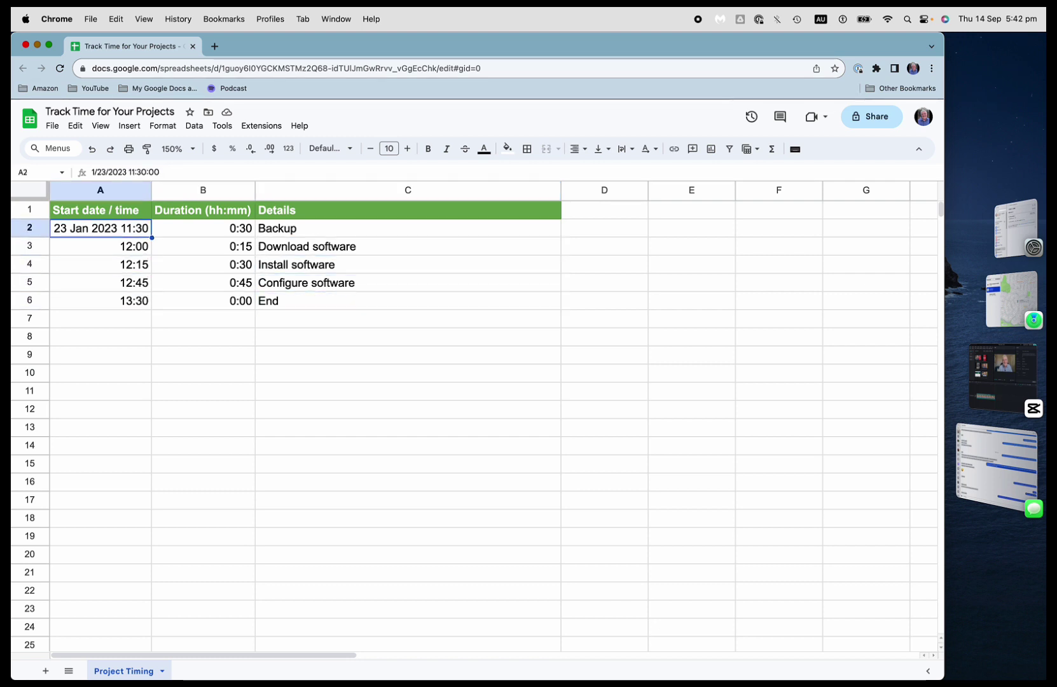
{"action": "double_click", "coordinate": [118, 174]}
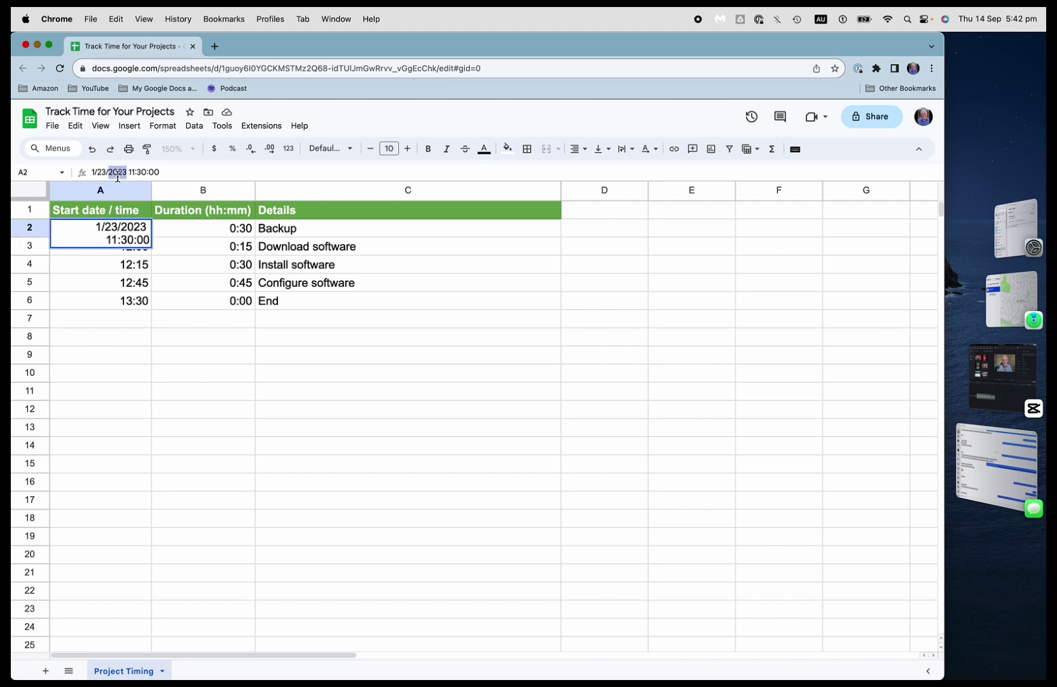
{"action": "key", "text": "BackSpace"}
{"action": "key", "text": "Delete"}
{"action": "key", "text": "BackSpace"}
{"action": "key", "text": "BackSpace"}
{"action": "key", "text": "BackSpace"}
{"action": "key", "text": "BackSpace"}
{"action": "key", "text": "BackSpace"}
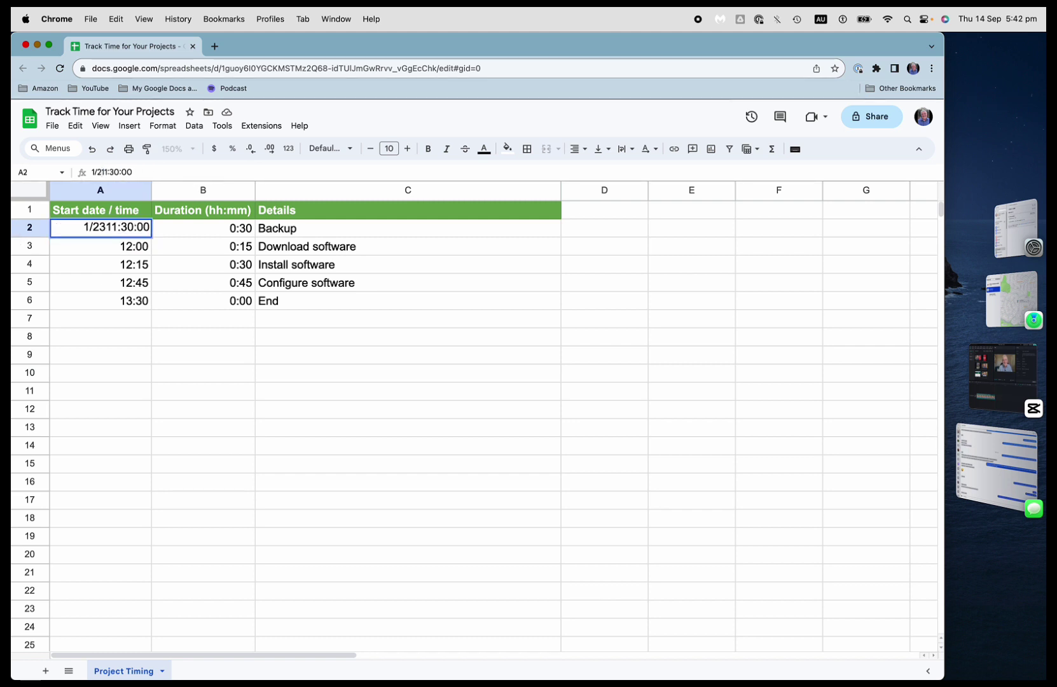
{"action": "key", "text": "Delete"}
{"action": "key", "text": "Delete"}
{"action": "key", "text": "Delete"}
{"action": "key", "text": "Delete"}
{"action": "key", "text": "Delete"}
{"action": "key", "text": "Delete"}
{"action": "key", "text": "Delete"}
{"action": "key", "text": "Delete"}
{"action": "type", "text": "16 feb 202"}
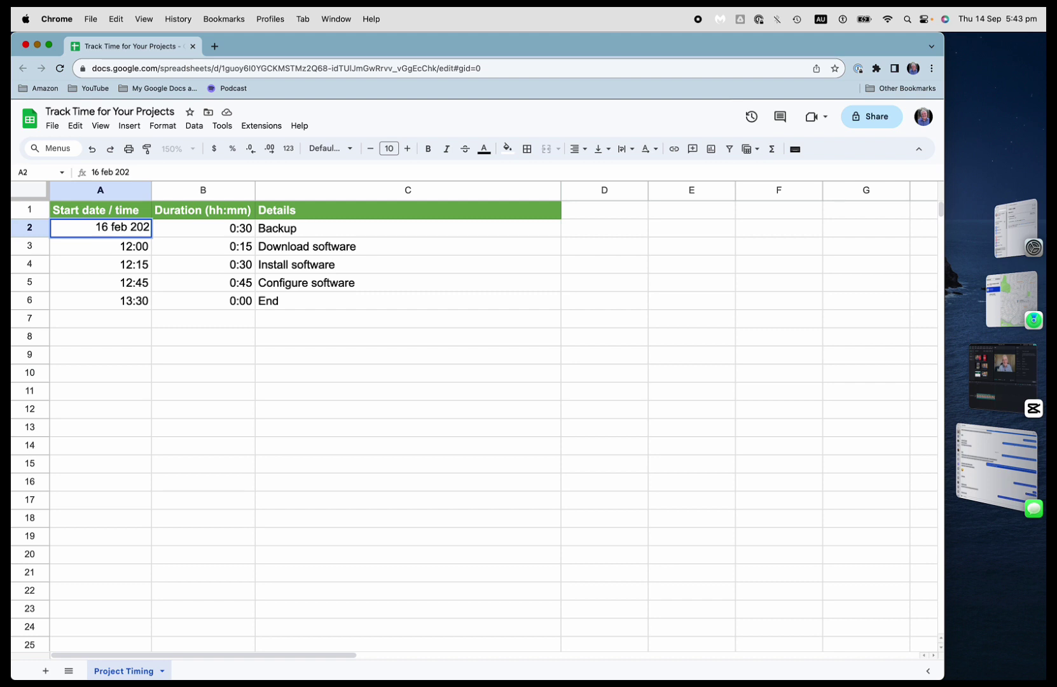
{"action": "type", "text": "4 4 pm"}
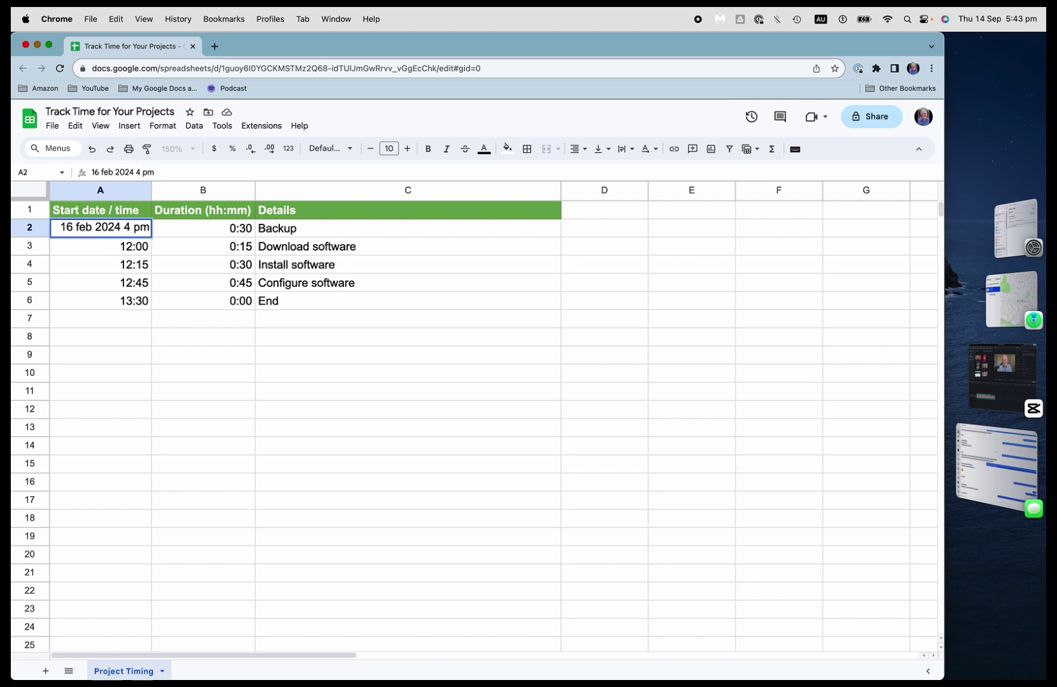
{"action": "key", "text": "Return"}
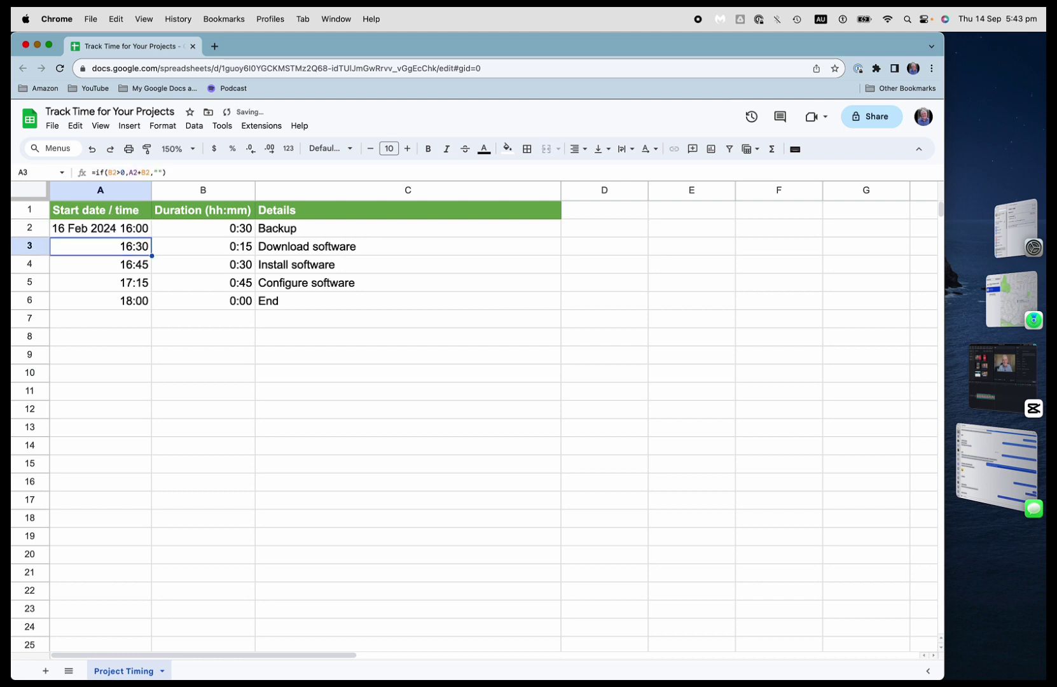
{"action": "key", "text": "Up"}
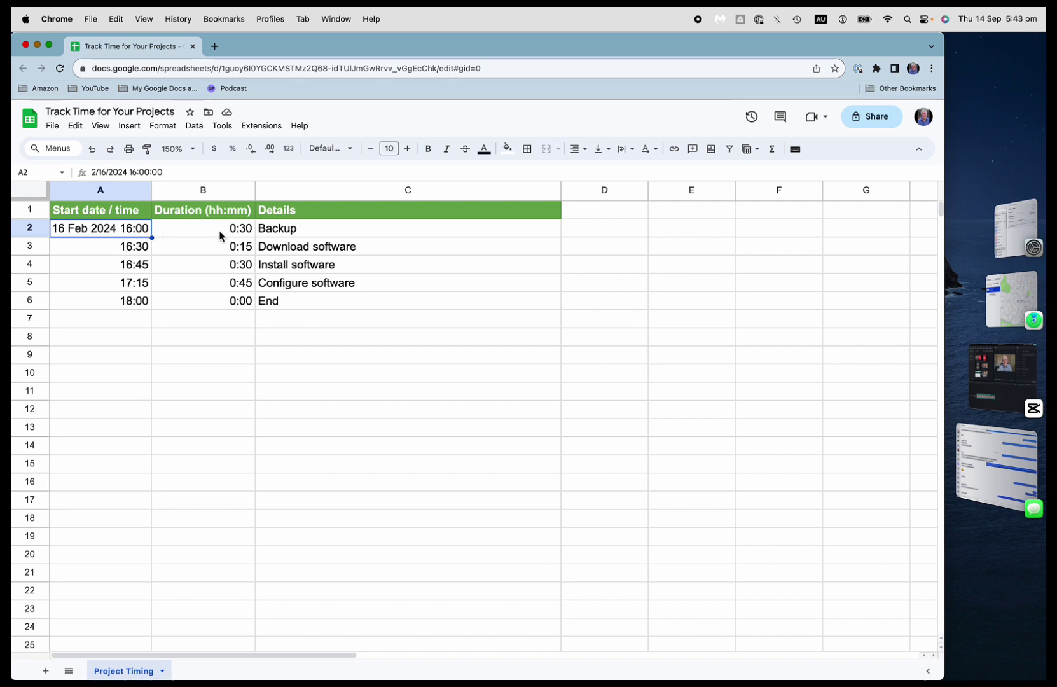
{"action": "left_click", "coordinate": [220, 235]}
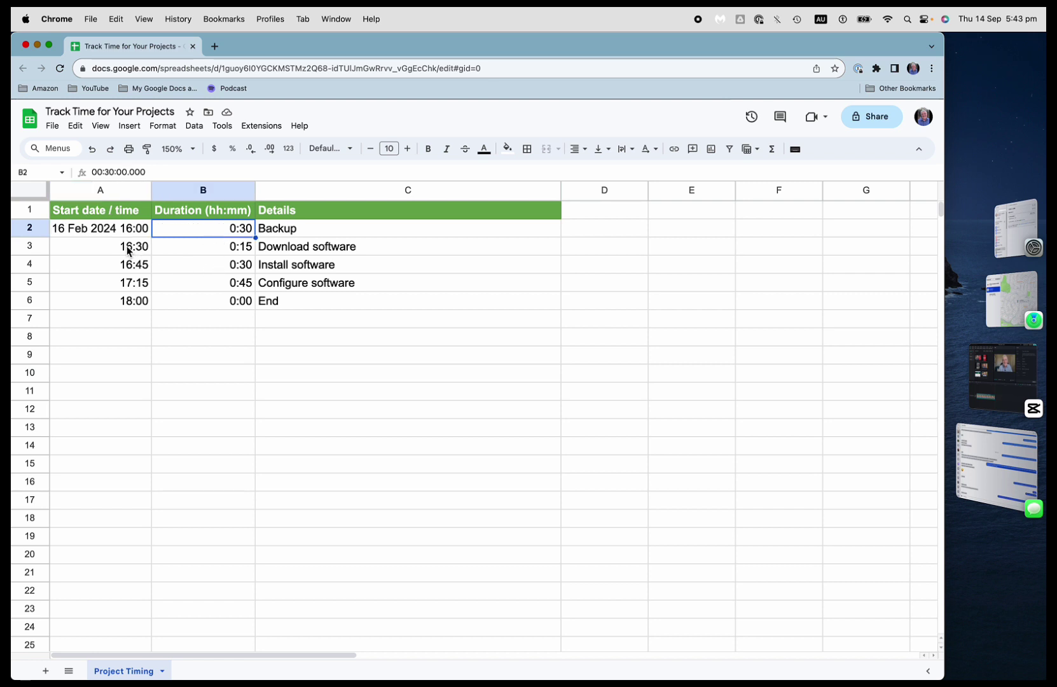
{"action": "left_click", "coordinate": [128, 247]}
{"action": "scroll", "coordinate": [123, 229], "scroll_direction": "up", "scroll_amount": 3}
{"action": "left_click", "coordinate": [163, 257]}
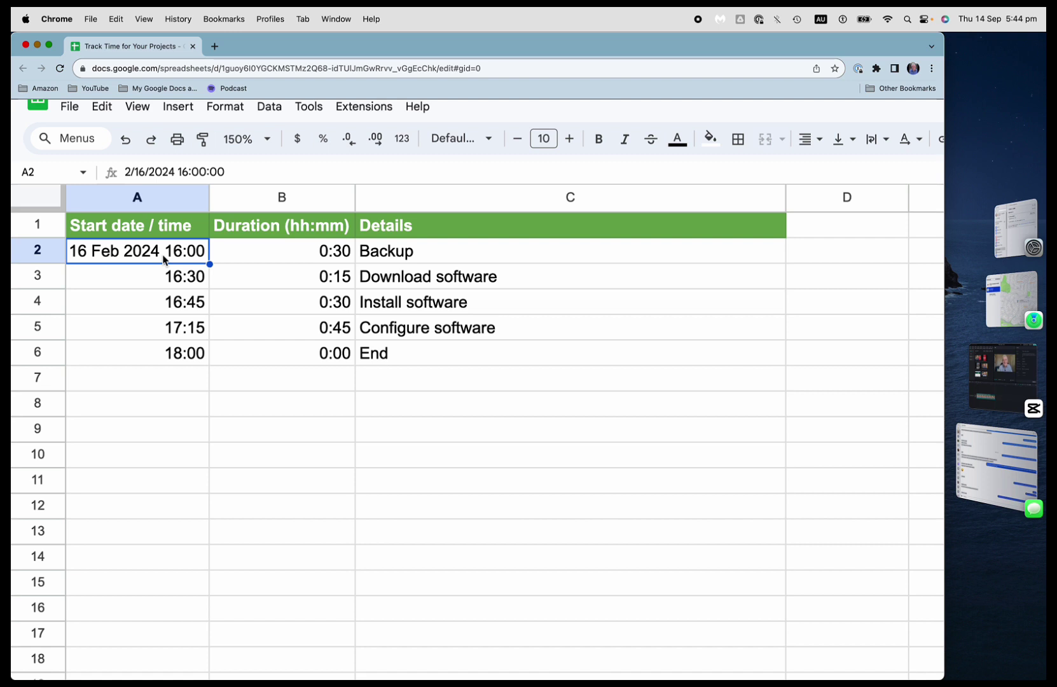
{"action": "key", "text": "Down"}
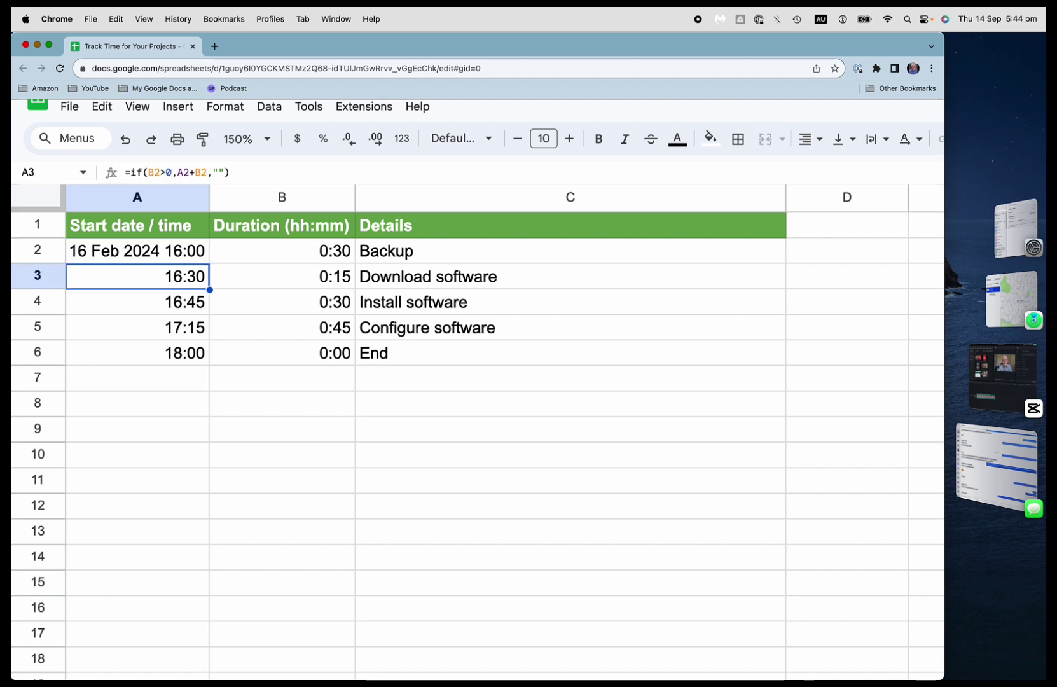
{"action": "key", "text": "Down"}
{"action": "key", "text": "Down"}
{"action": "key", "text": "Down"}
{"action": "key", "text": "Up"}
{"action": "key", "text": "Up"}
{"action": "key", "text": "Up"}
{"action": "key", "text": "Down"}
{"action": "key", "text": "Up"}
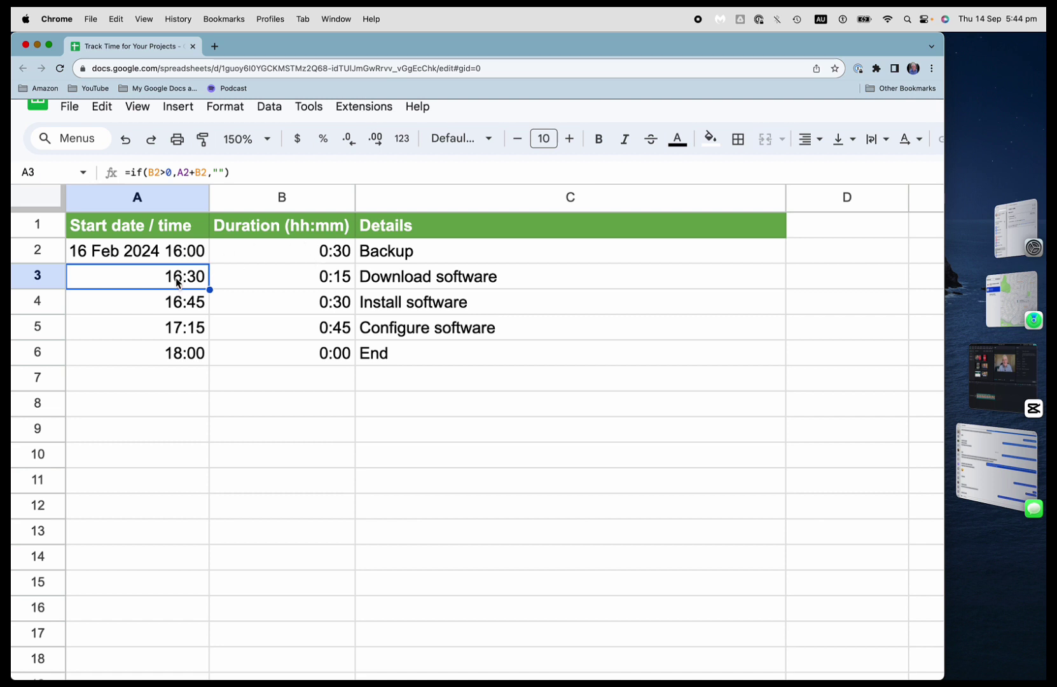
{"action": "left_click", "coordinate": [570, 402]}
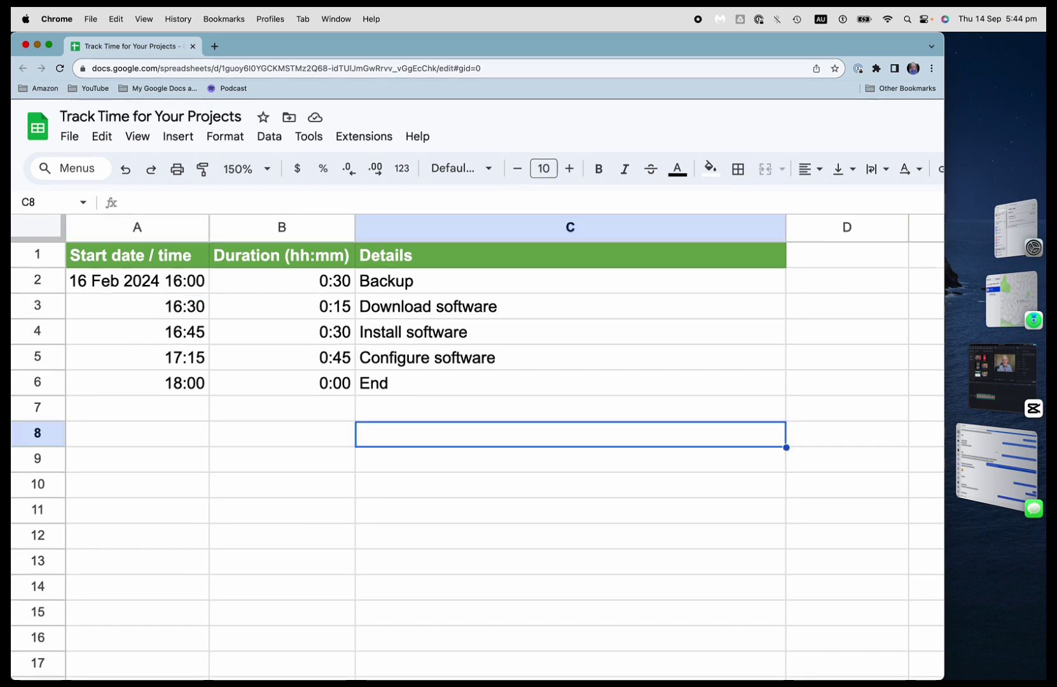